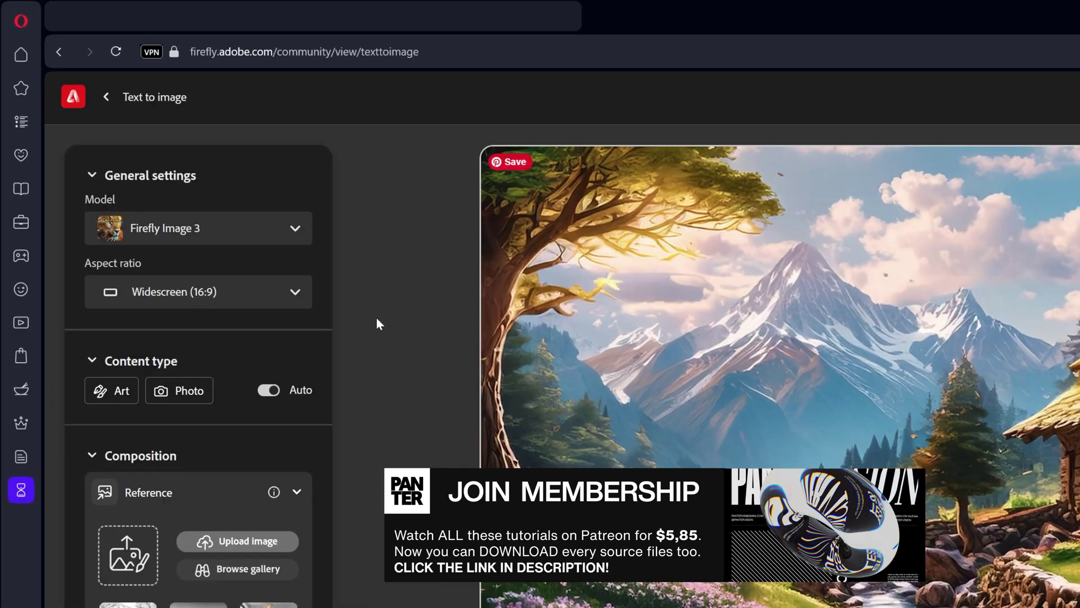
Step: Set the aspect ratio to Square (1:1) and the content type to Photo
click(144, 296)
click(180, 426)
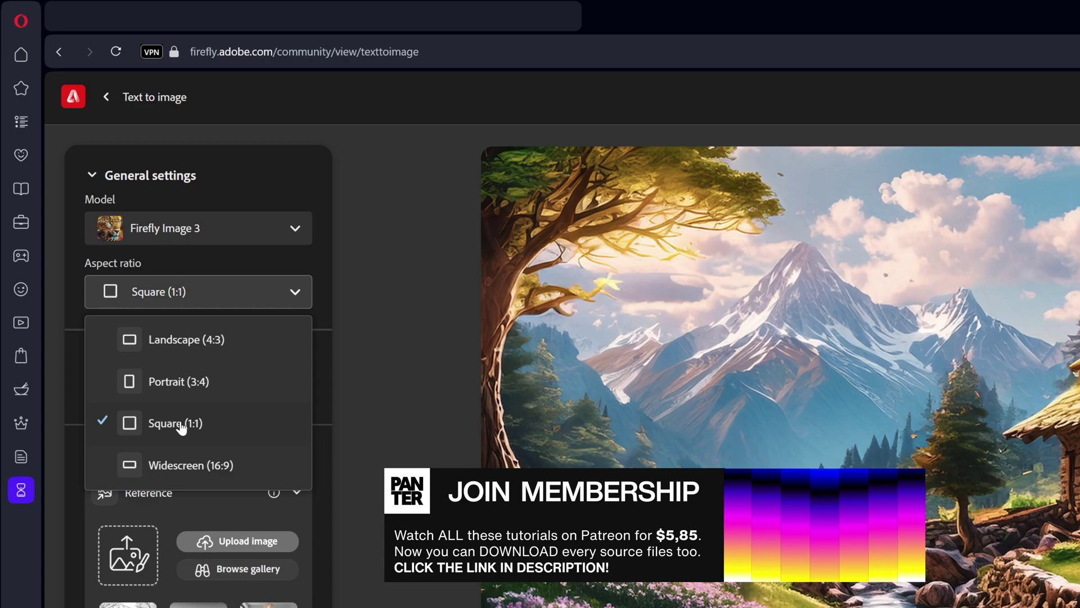
click(192, 401)
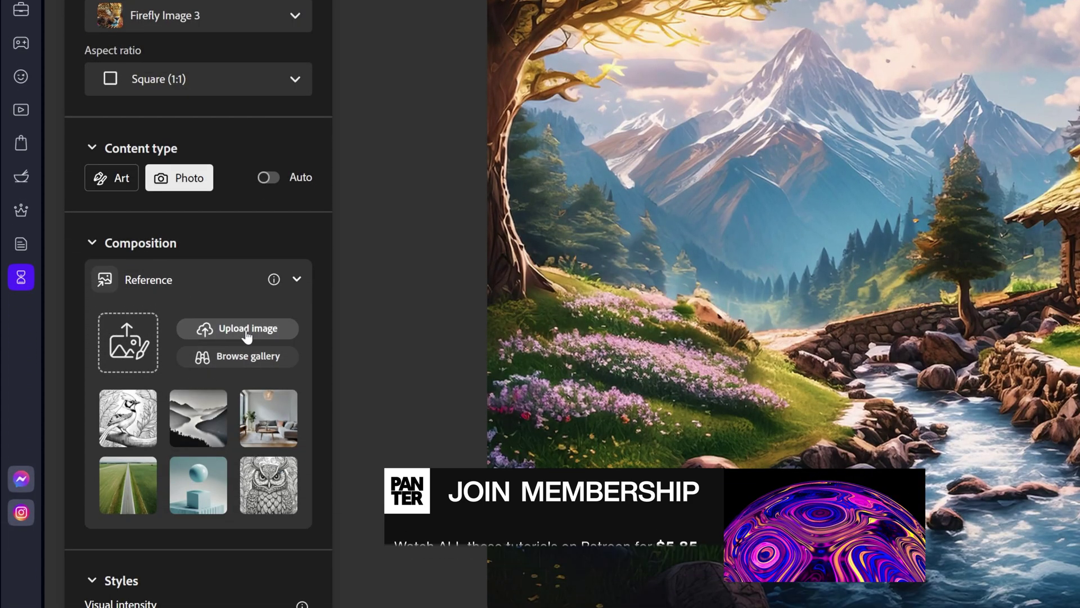
Step: Upload the first pink bunny screenshot as composition reference at maximum strength
click(247, 331)
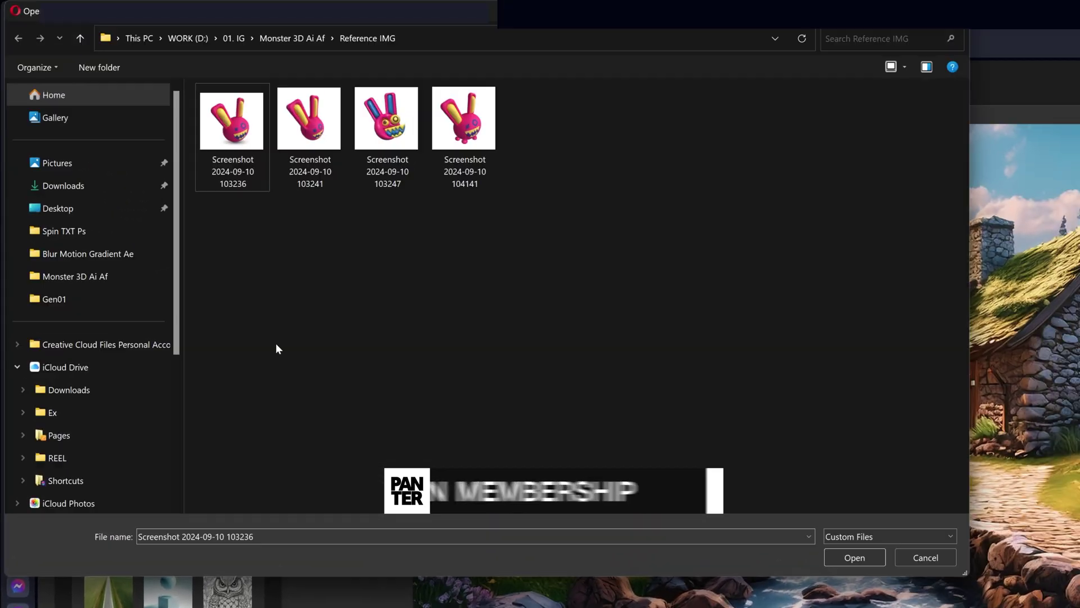
click(231, 120)
click(880, 560)
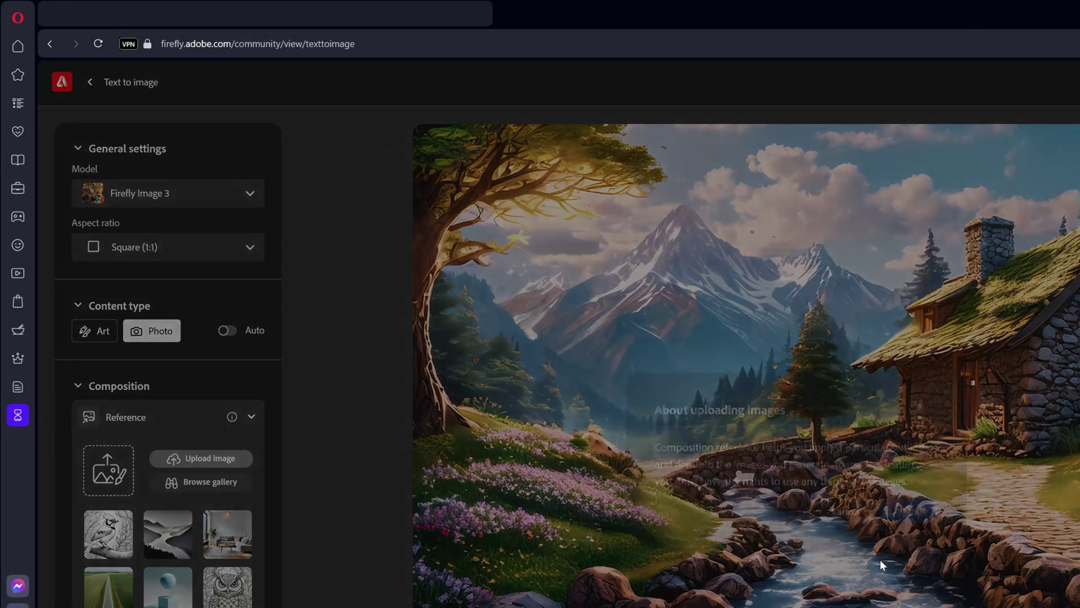
click(640, 347)
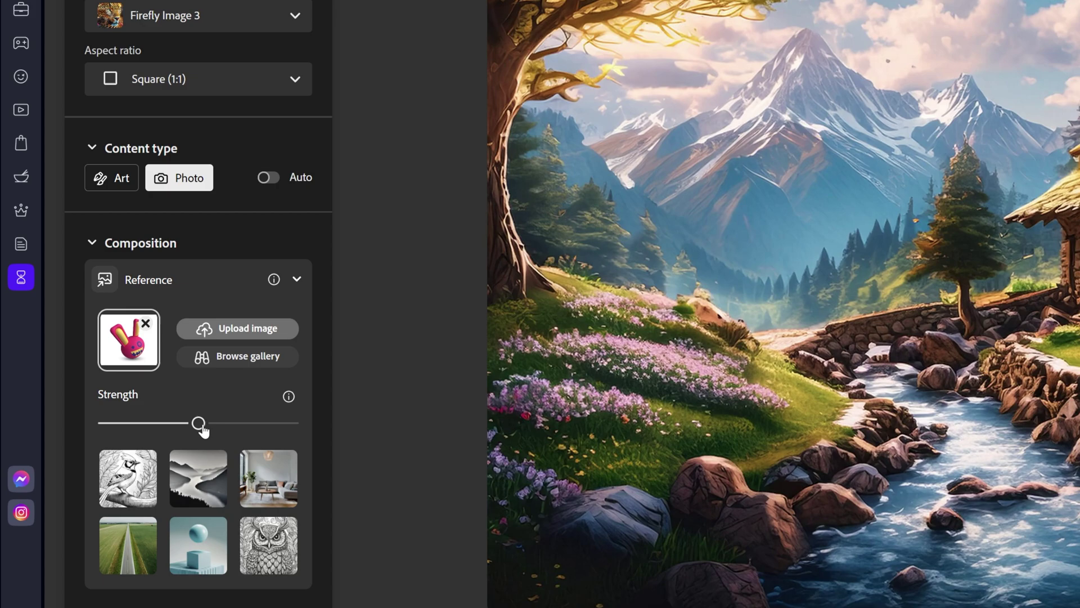
drag(201, 426, 326, 424)
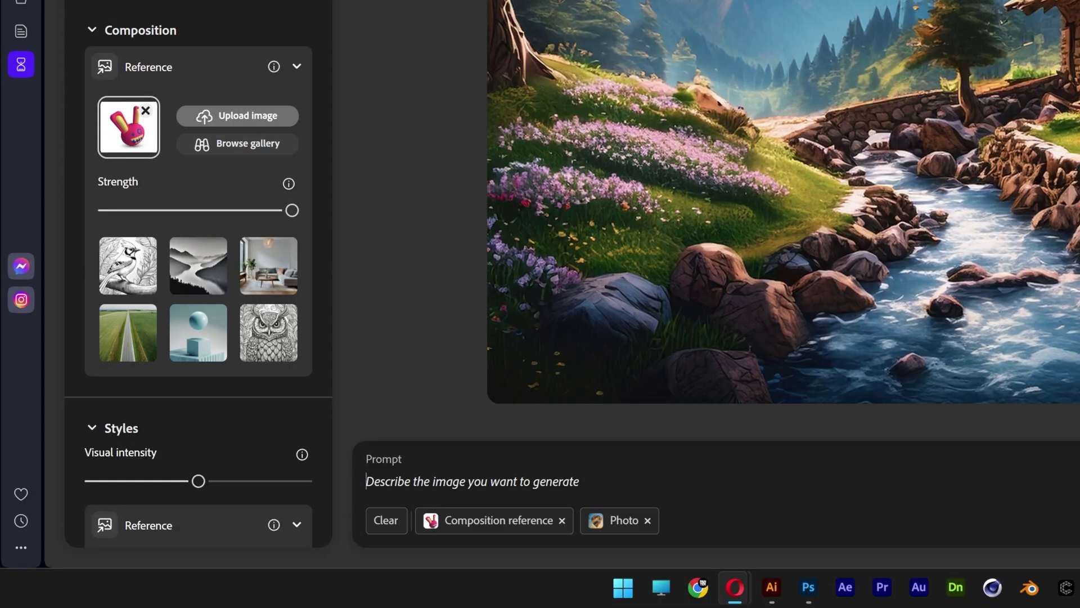
Step: Enter the pink bunny monster prompt with sharp yellow teeth and add Hyper realistic and 3d effects
text(pink bunny monster with )
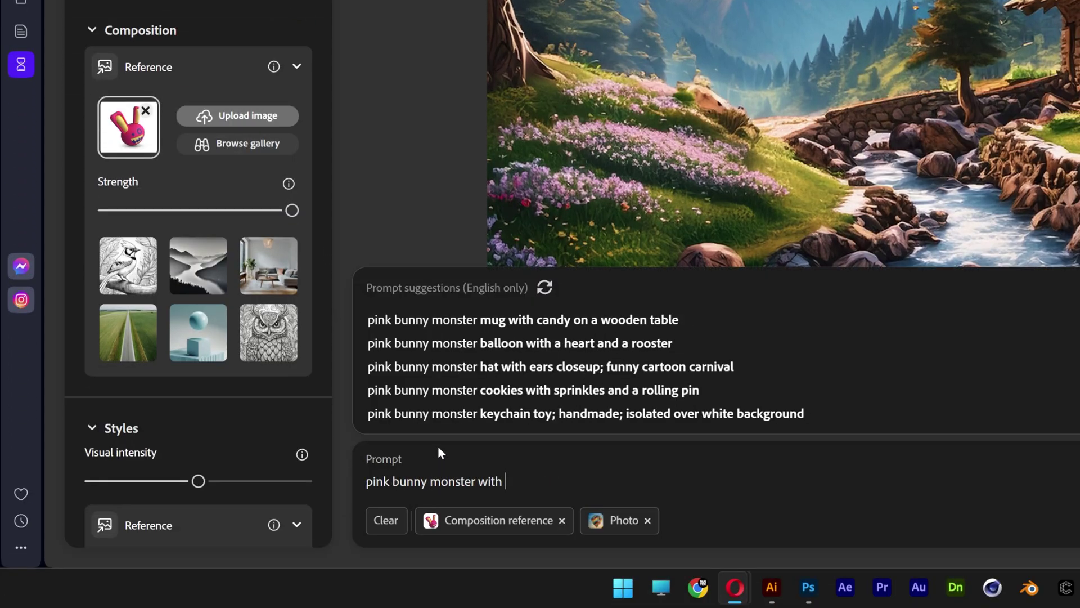
text(pink fur, sharp yellow te)
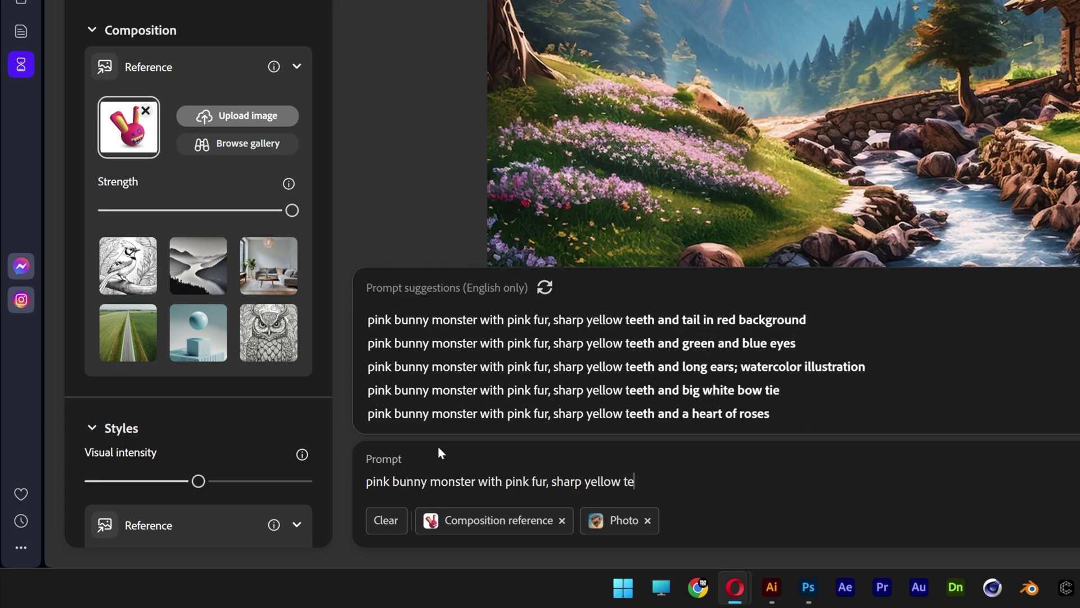
text(eth, isolated on white background)
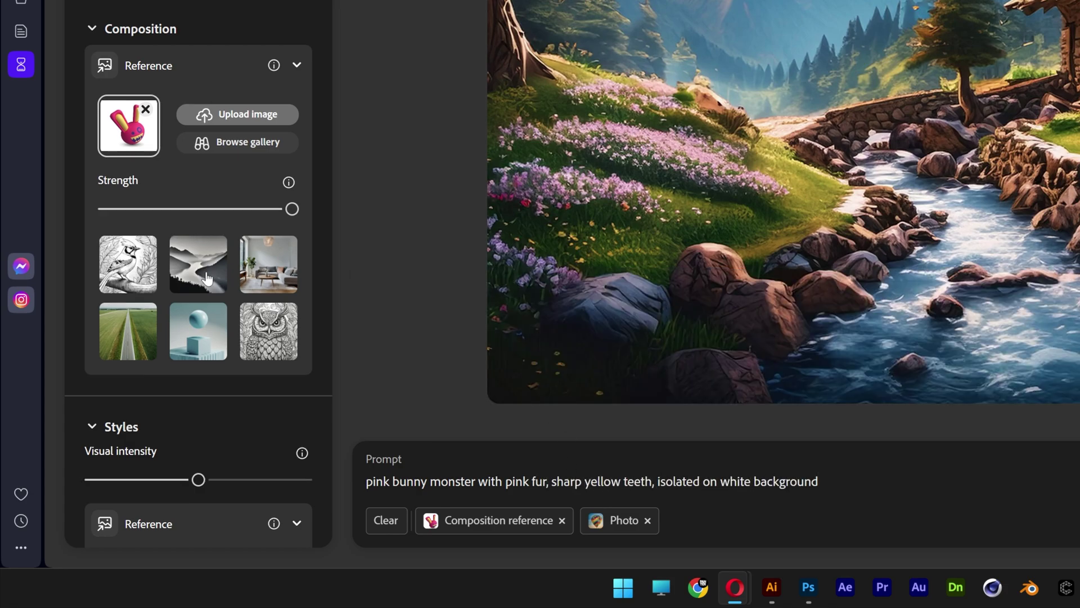
scroll(207, 277, down, 12)
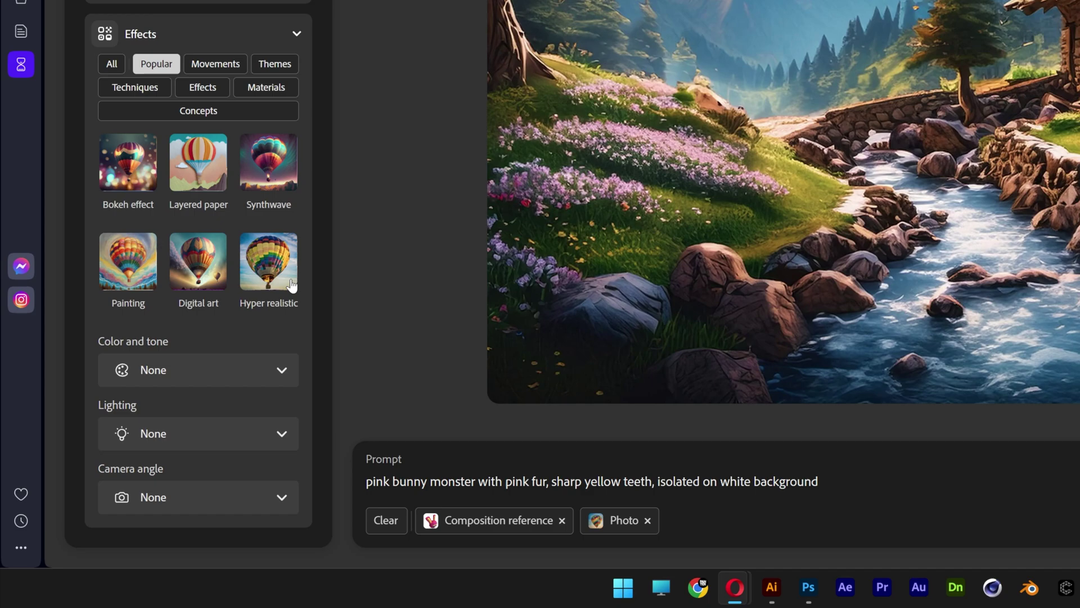
click(277, 282)
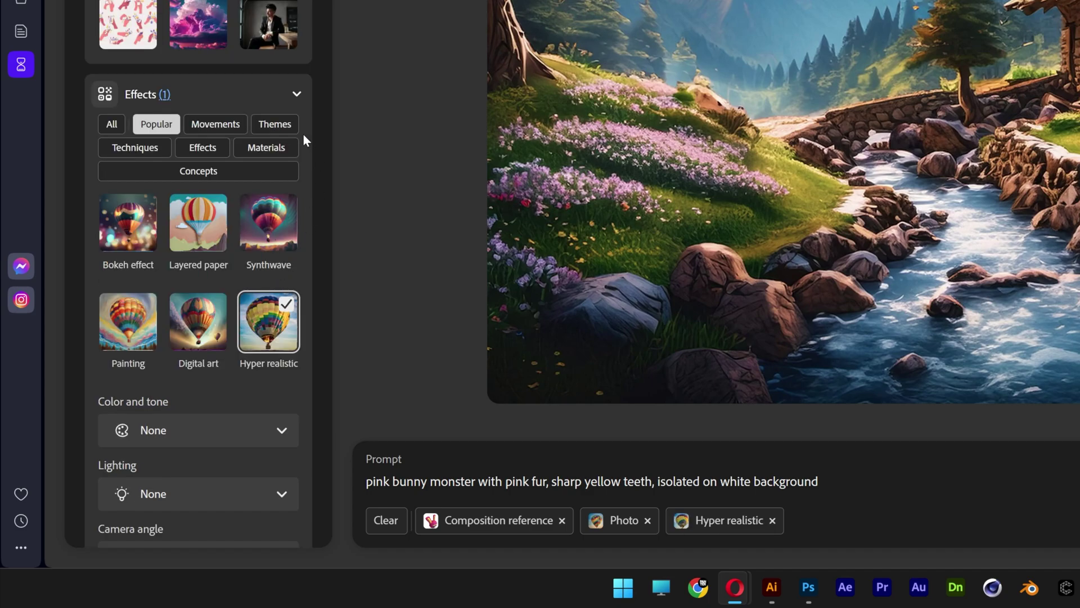
click(264, 125)
click(136, 241)
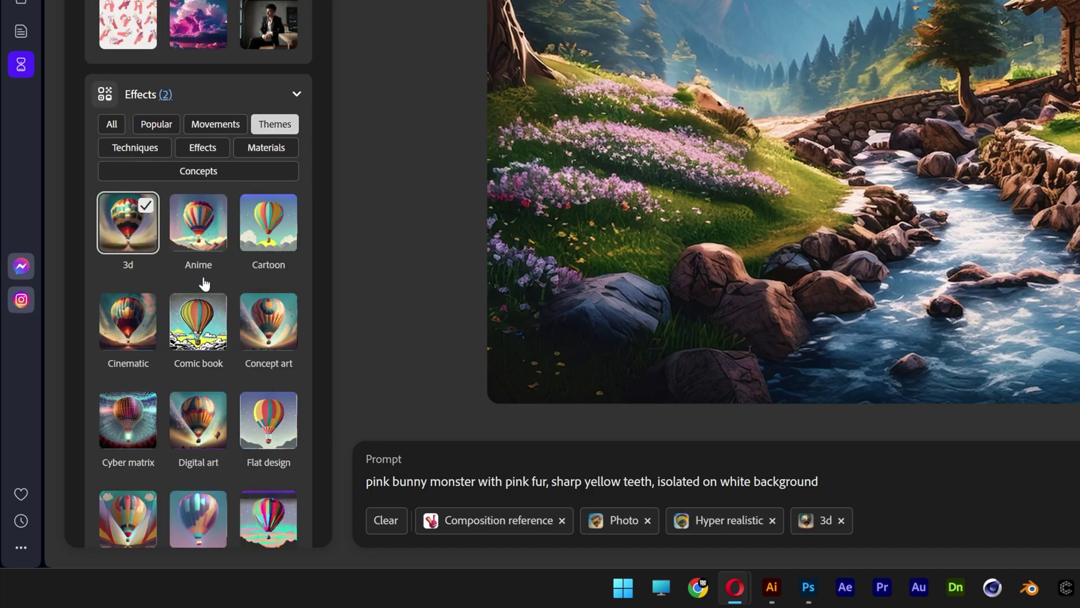
scroll(204, 284, down, 15)
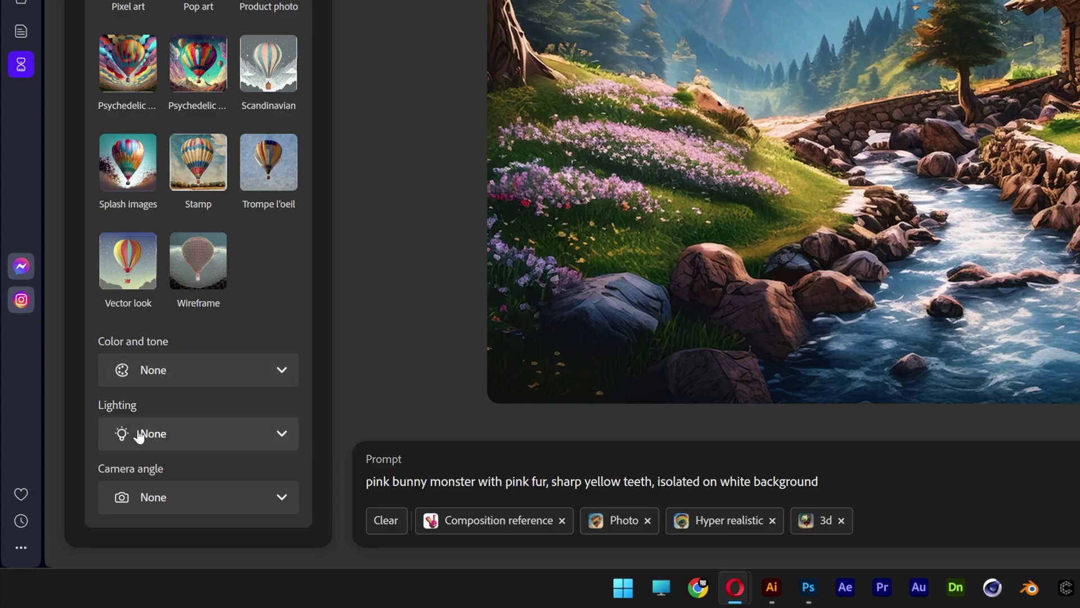
click(169, 434)
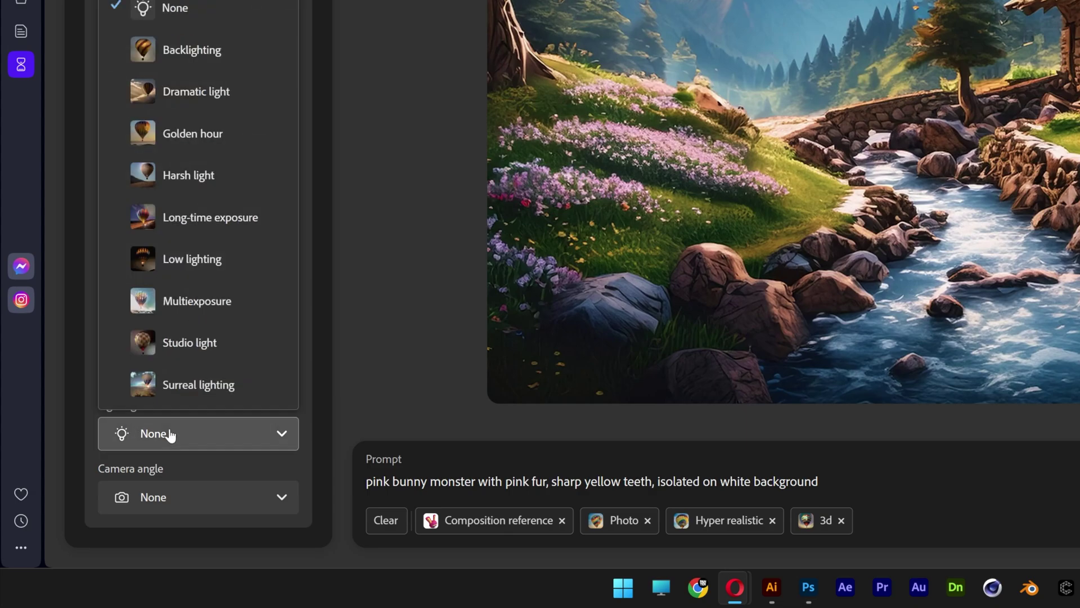
Step: Apply Studio light, generate the bunny images, and enlarge the first result
click(218, 344)
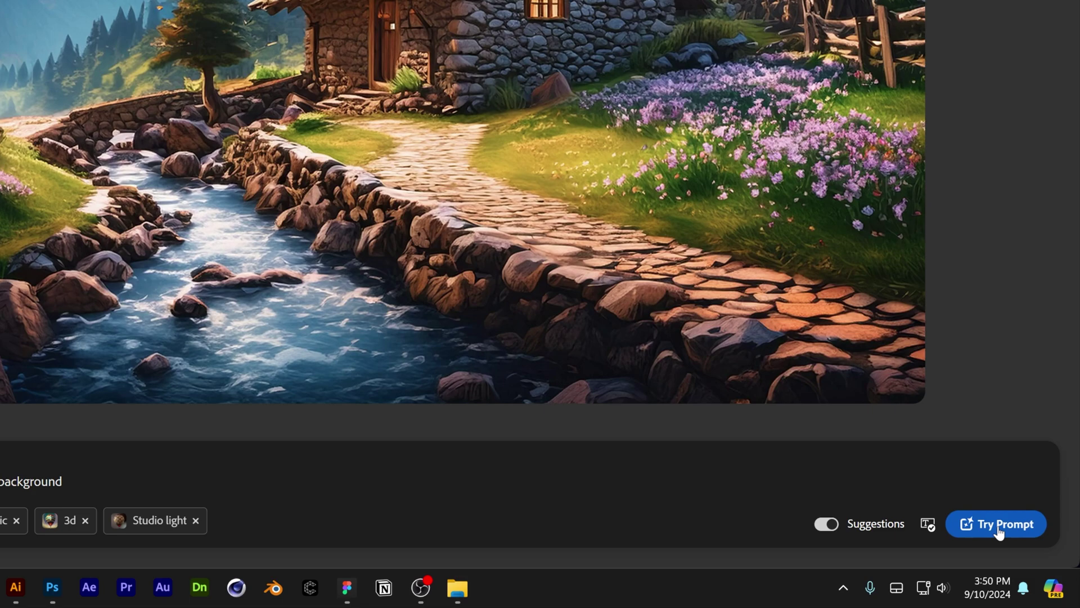
click(996, 525)
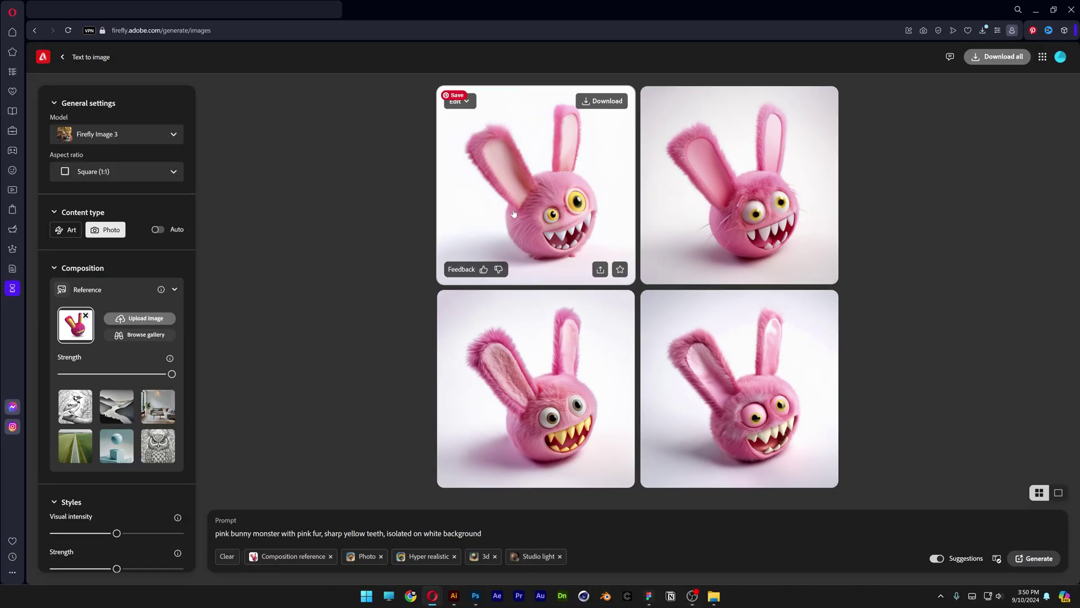
click(514, 213)
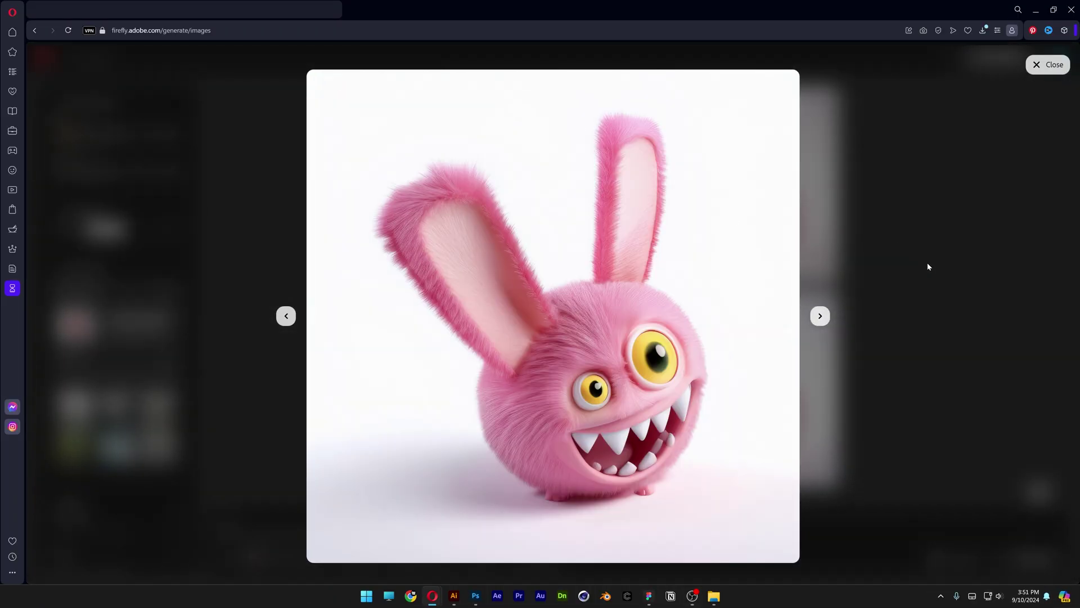
Step: Browse all four generated pink bunny monsters in the enlarged view
key(Right)
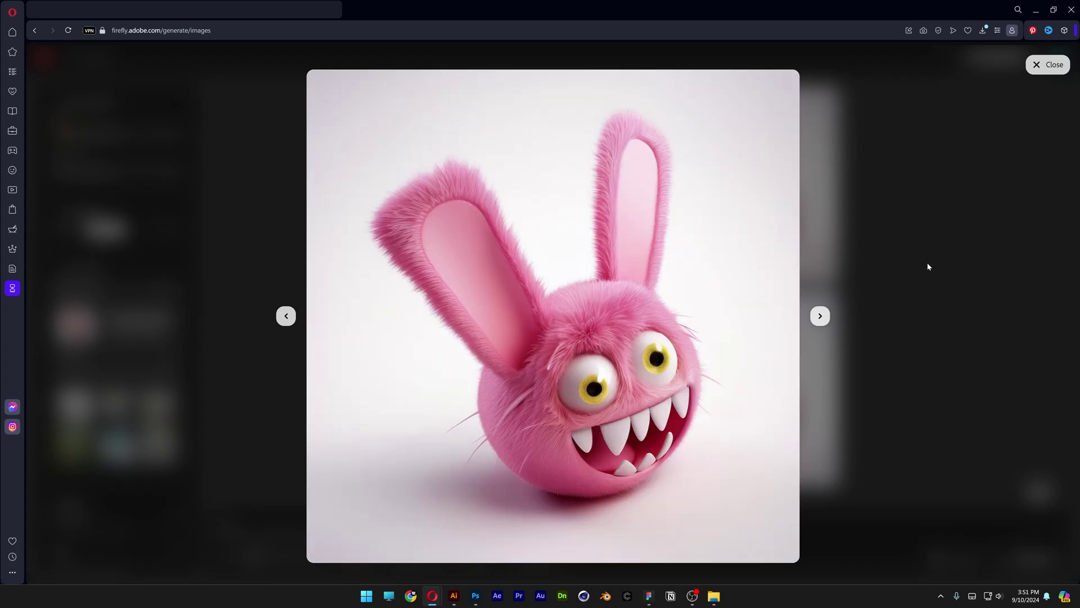
key(Right)
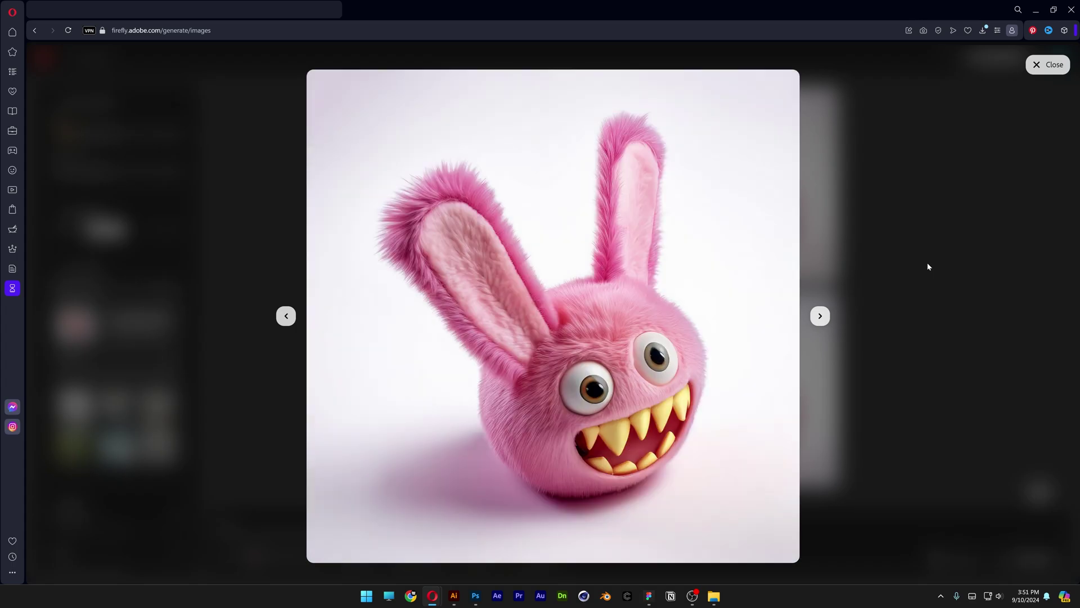
key(Right)
key(Right)
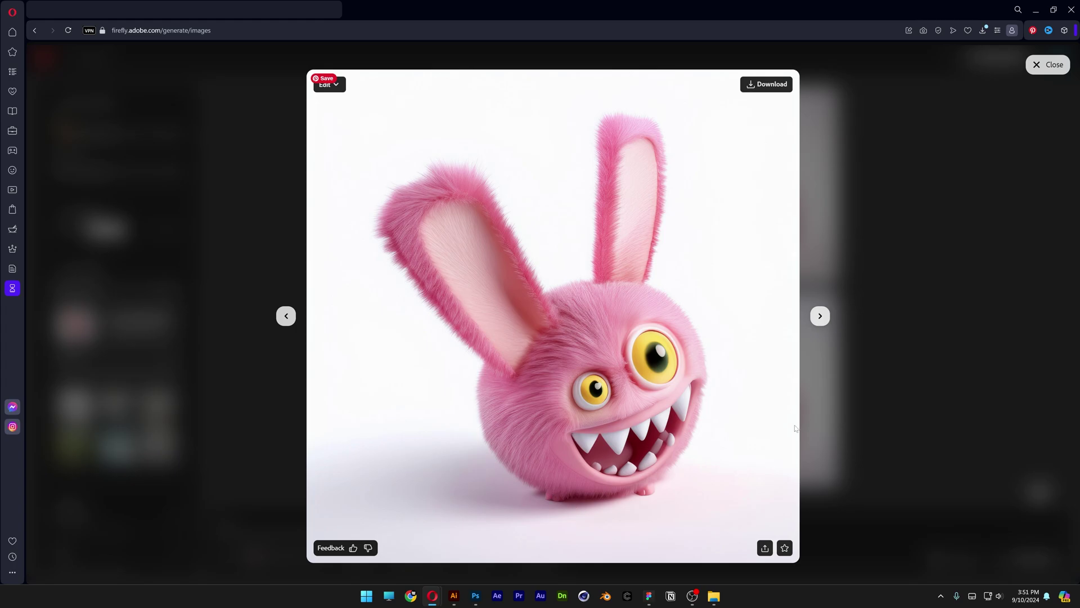
key(Escape)
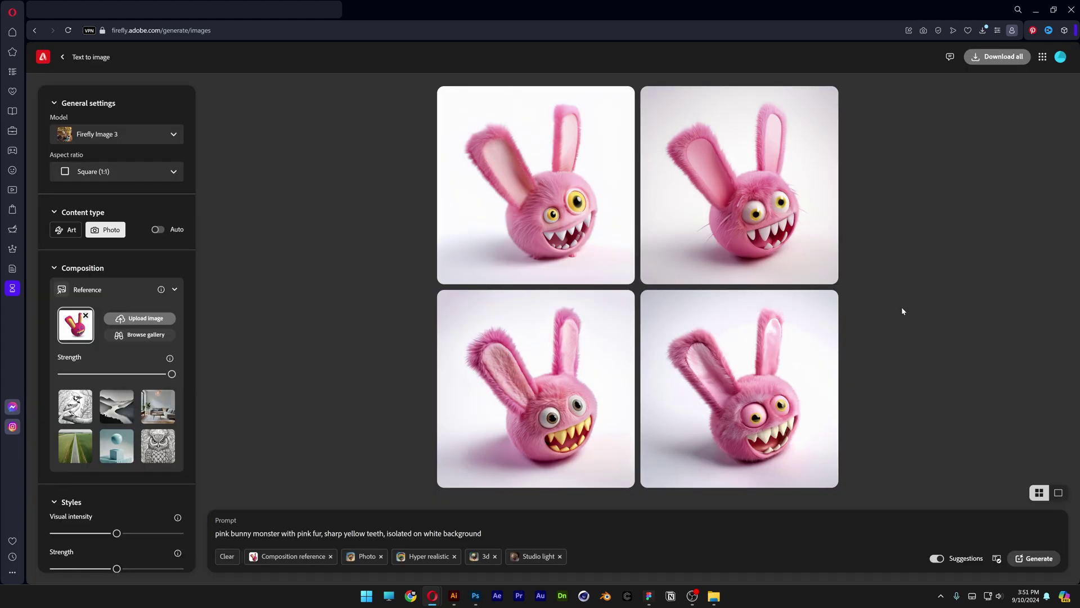
click(1030, 560)
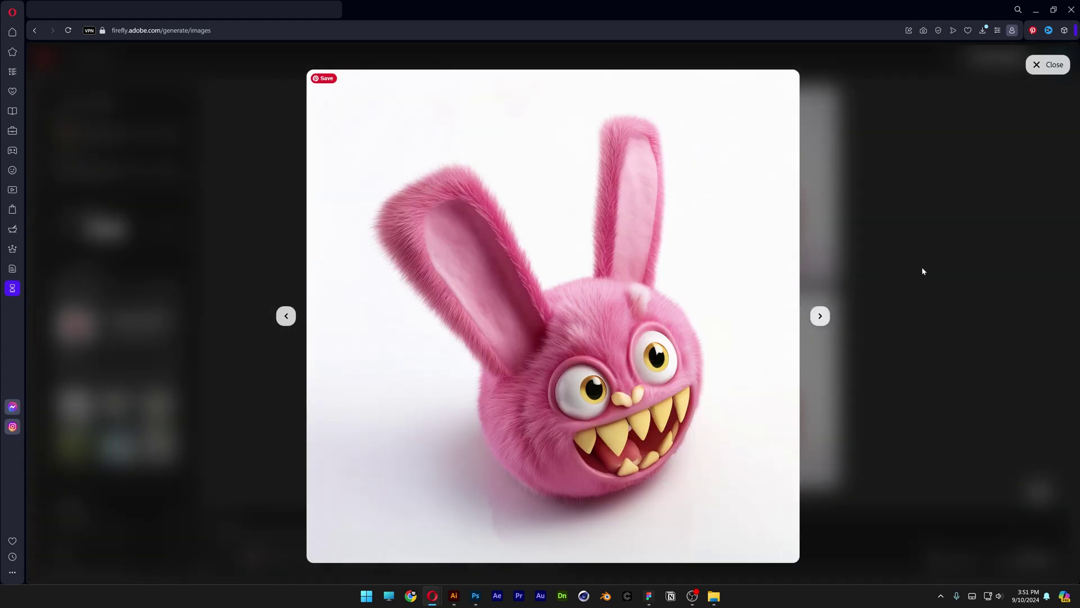
key(Right)
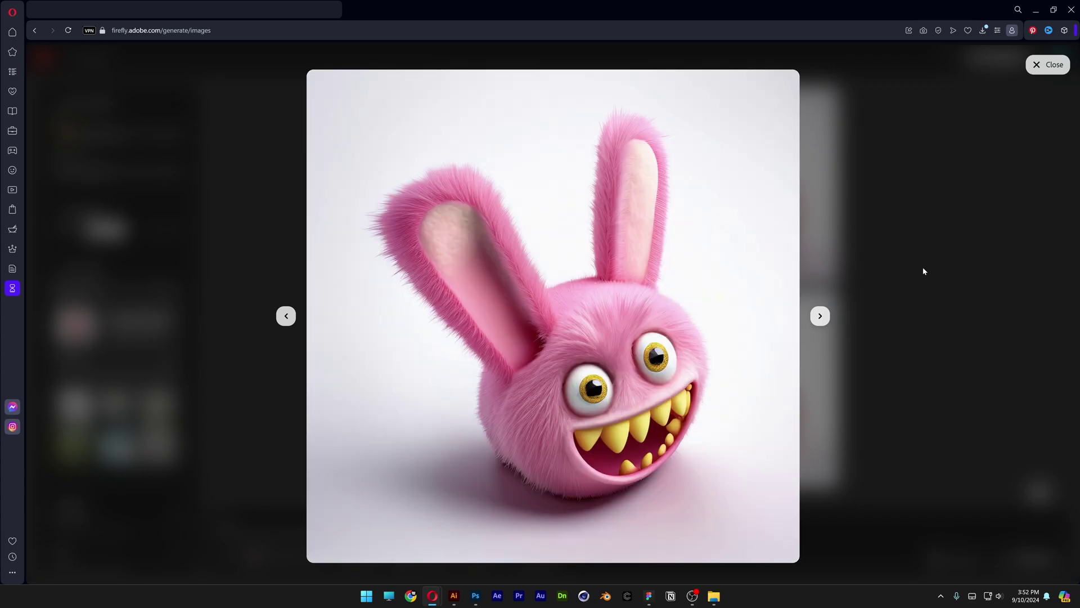
key(Right)
key(Right)
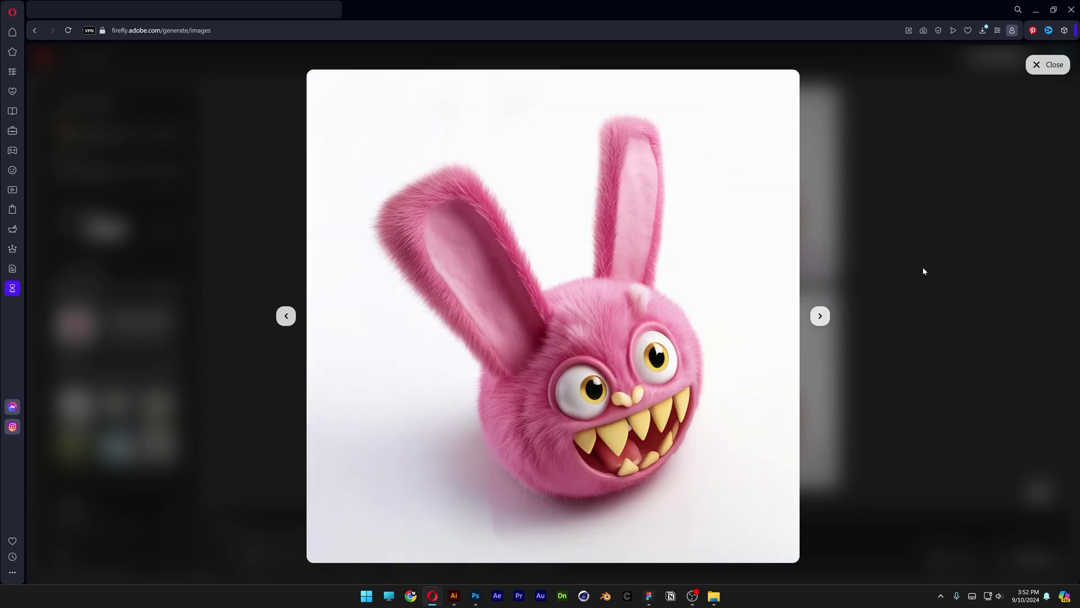
key(Escape)
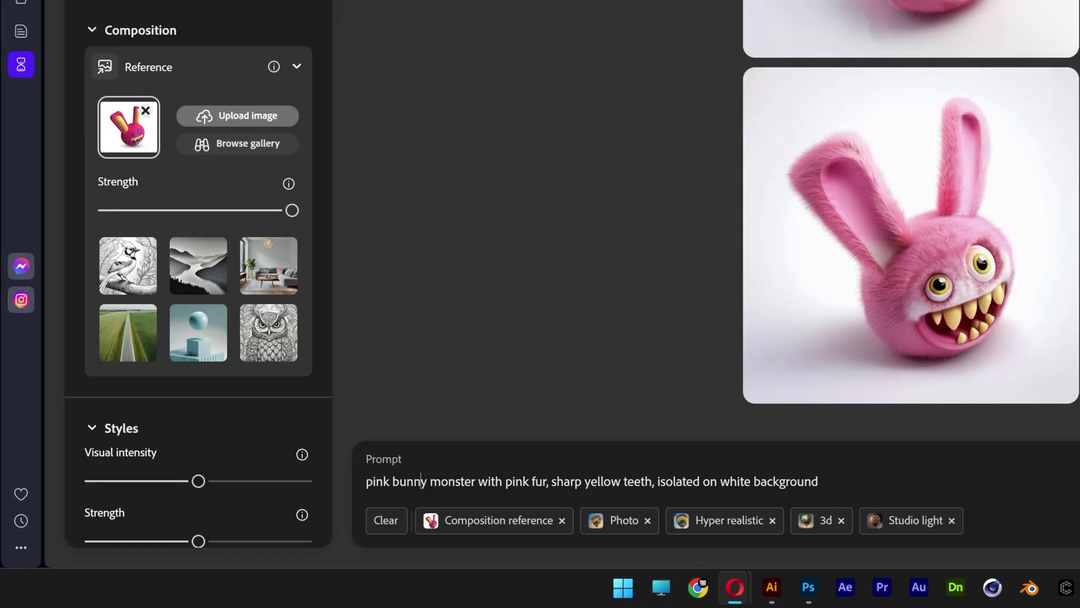
Step: Add 'angry' and 'dark magenta' to the prompt, regenerate, and preview the new bunnies
text(angry)
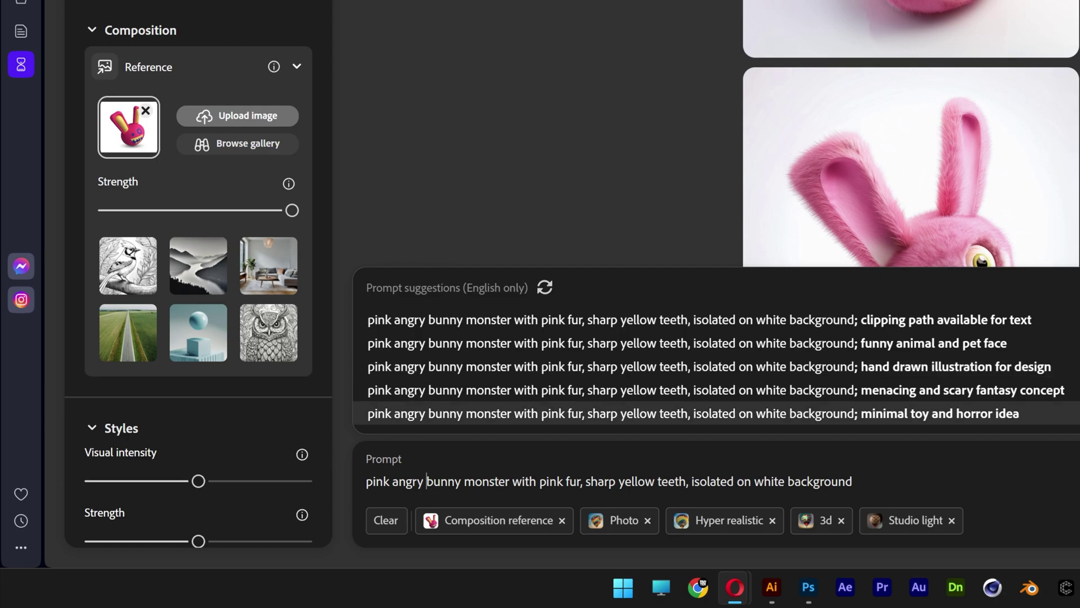
text(dark magen)
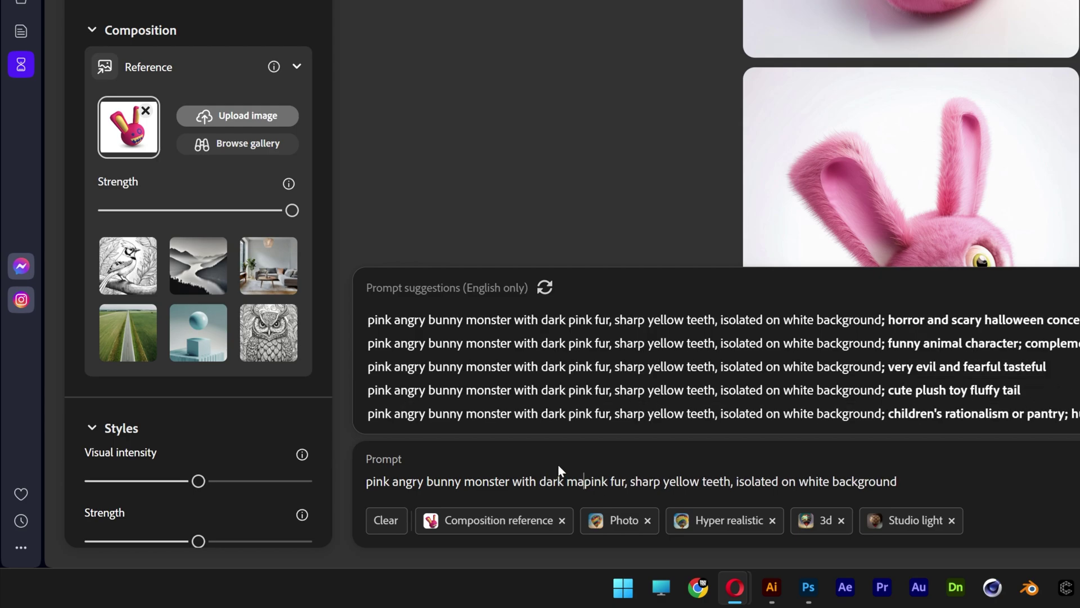
text(ta)
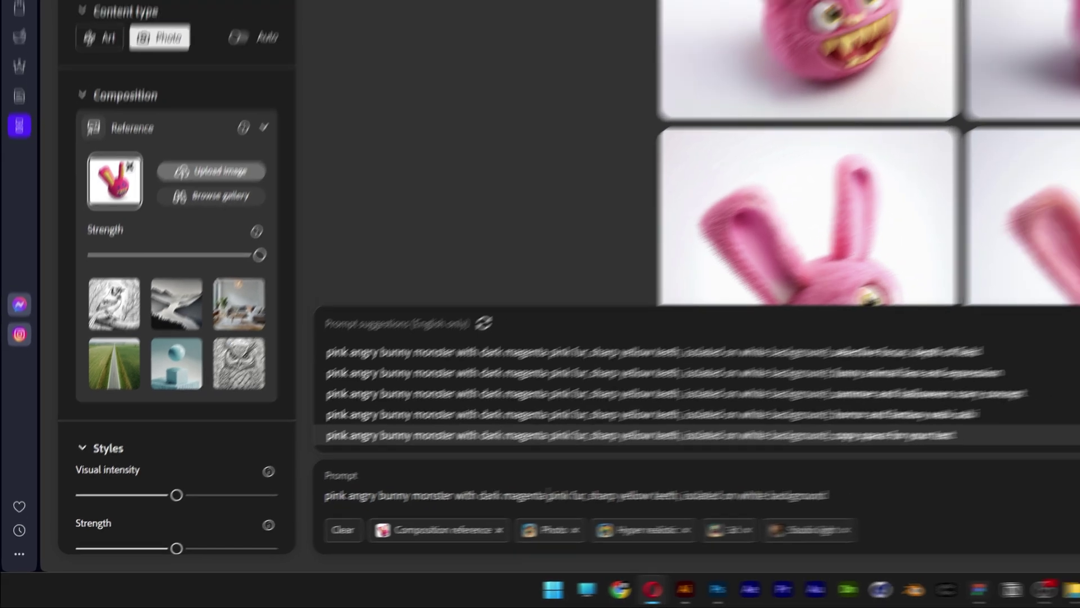
click(1034, 558)
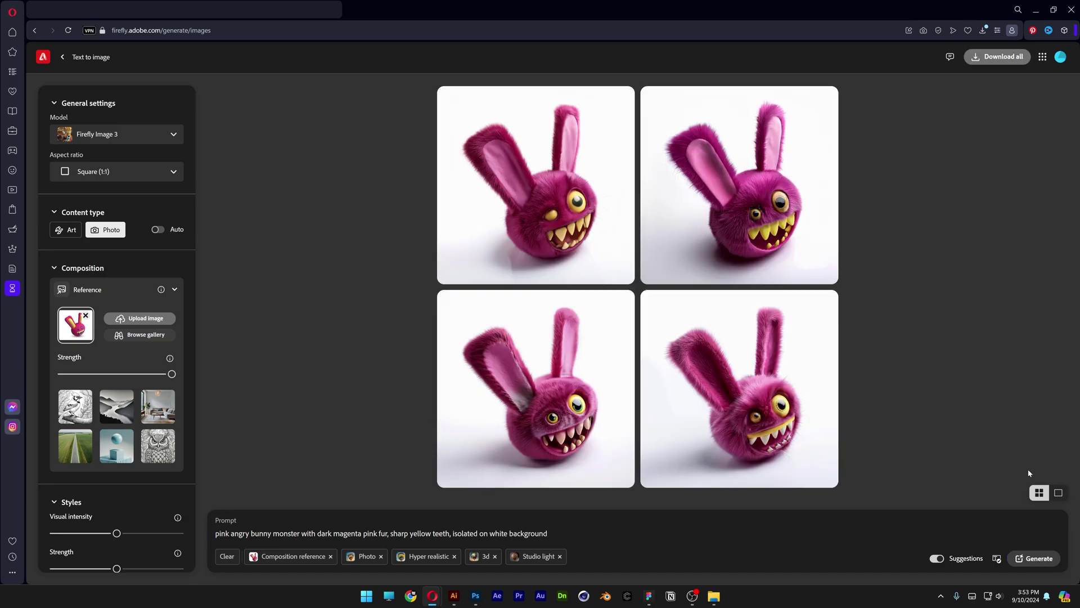
click(534, 185)
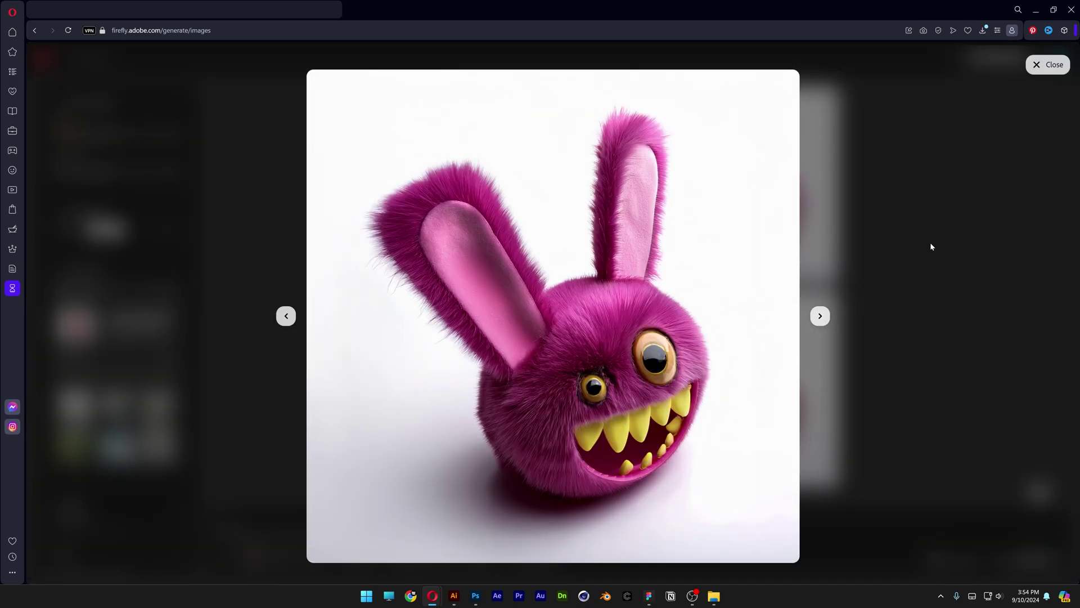
key(Right)
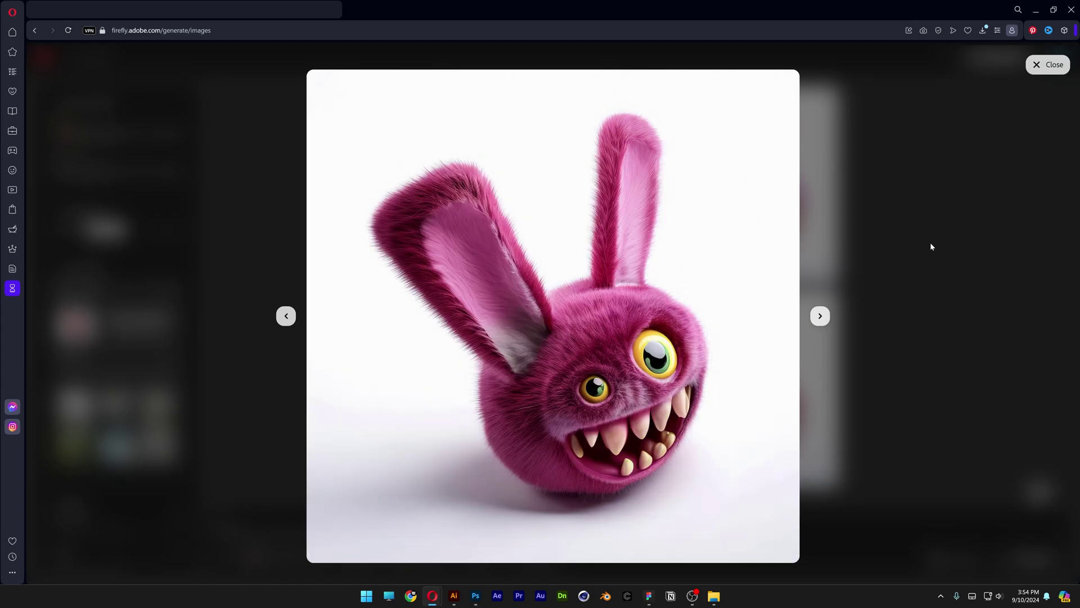
key(Escape)
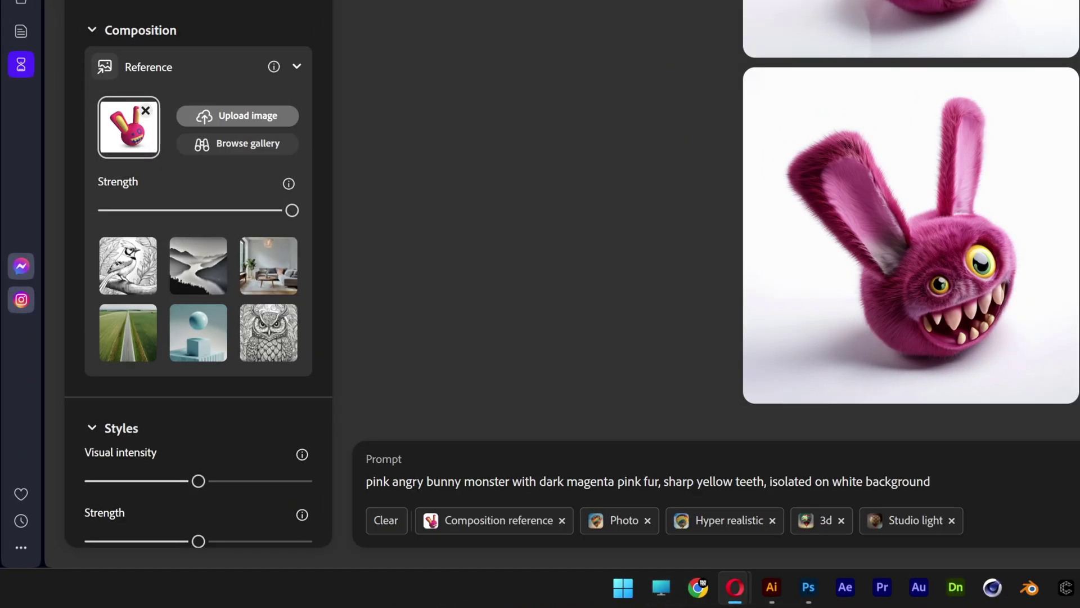
Step: Remove 'dark' from the prompt, regenerate, and open the top-left bunny full-size
double_click(549, 482)
key(BackSpace)
key(Return)
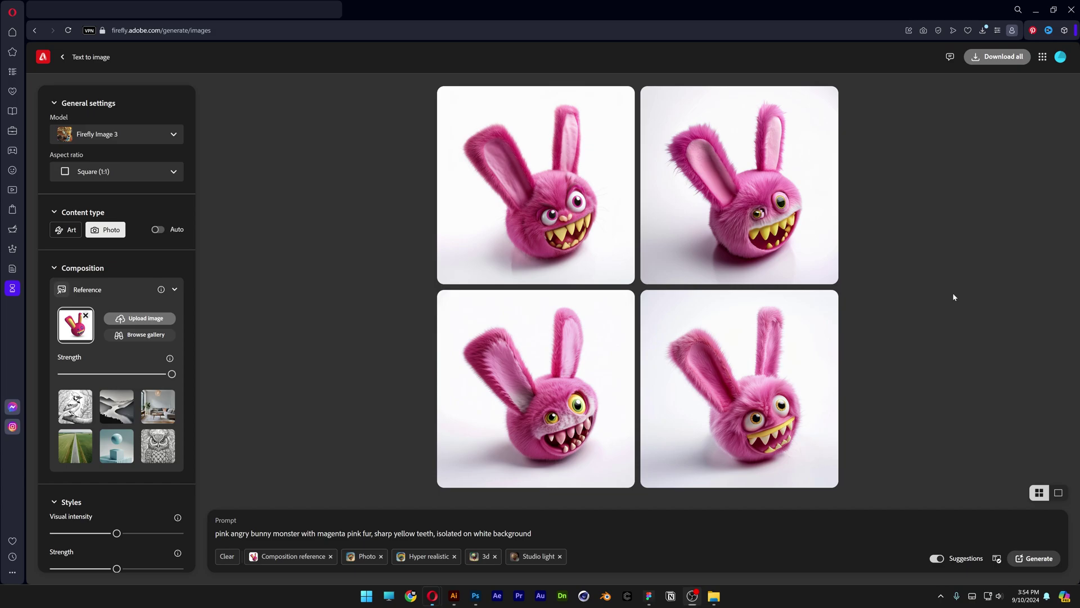
click(534, 186)
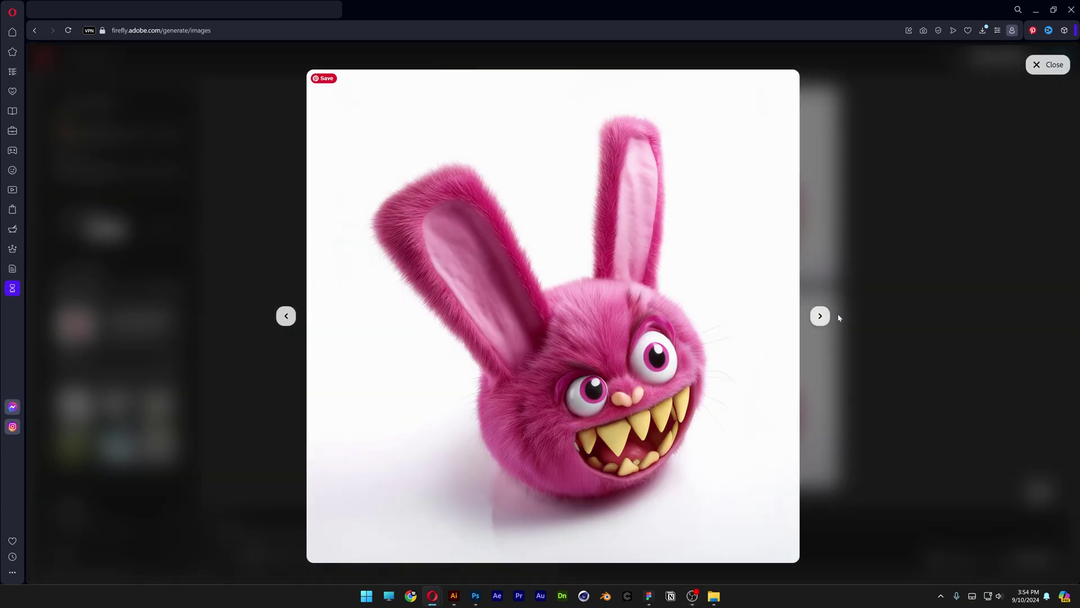
Step: Step through the brighter pink bunny variants, then view the bottom-right one
click(819, 317)
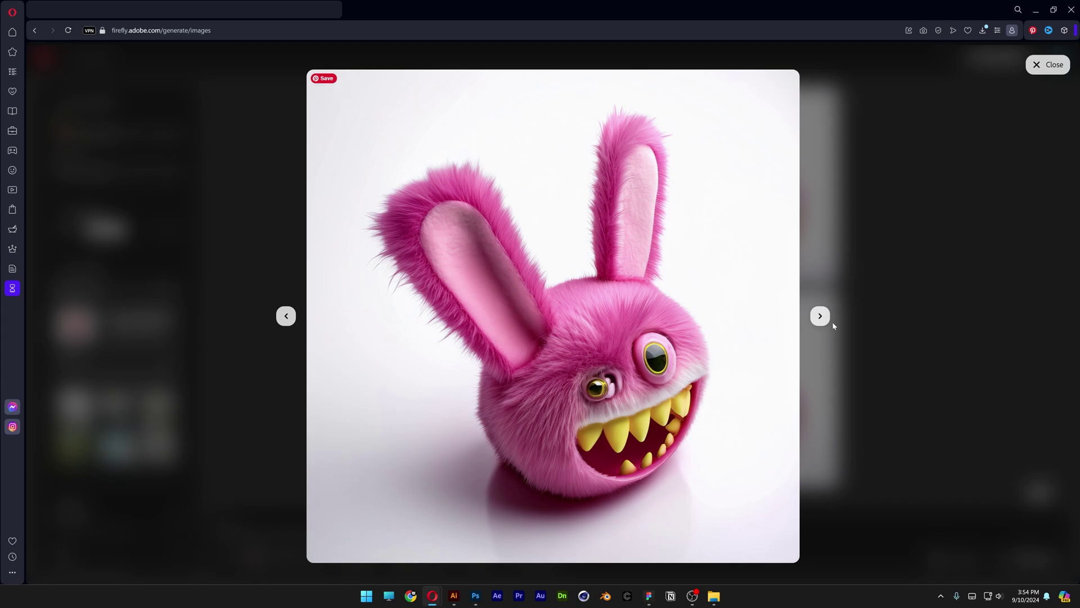
click(821, 317)
click(821, 318)
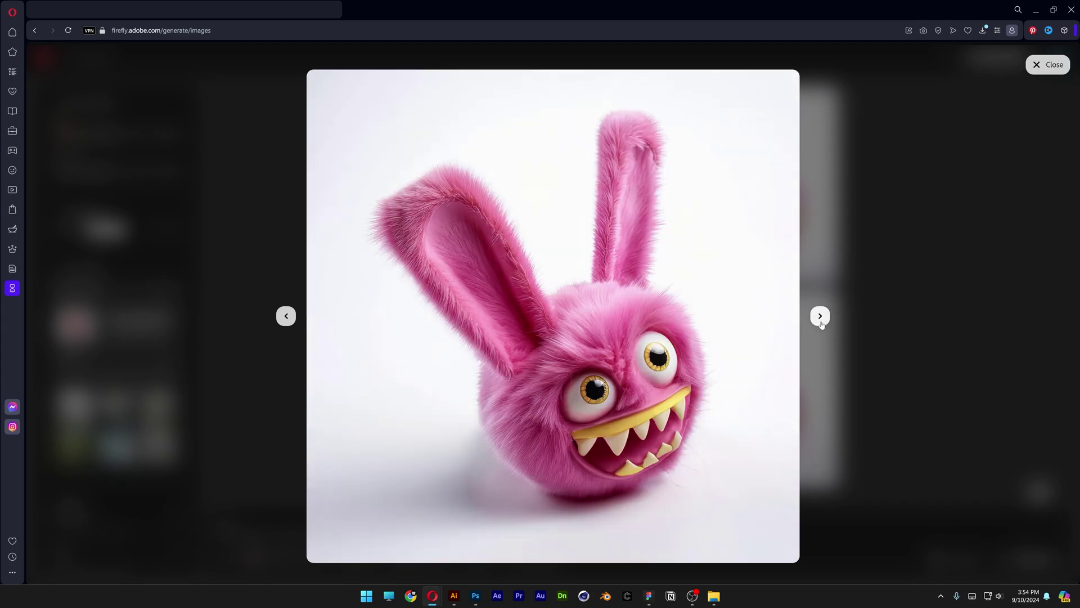
click(820, 318)
click(907, 339)
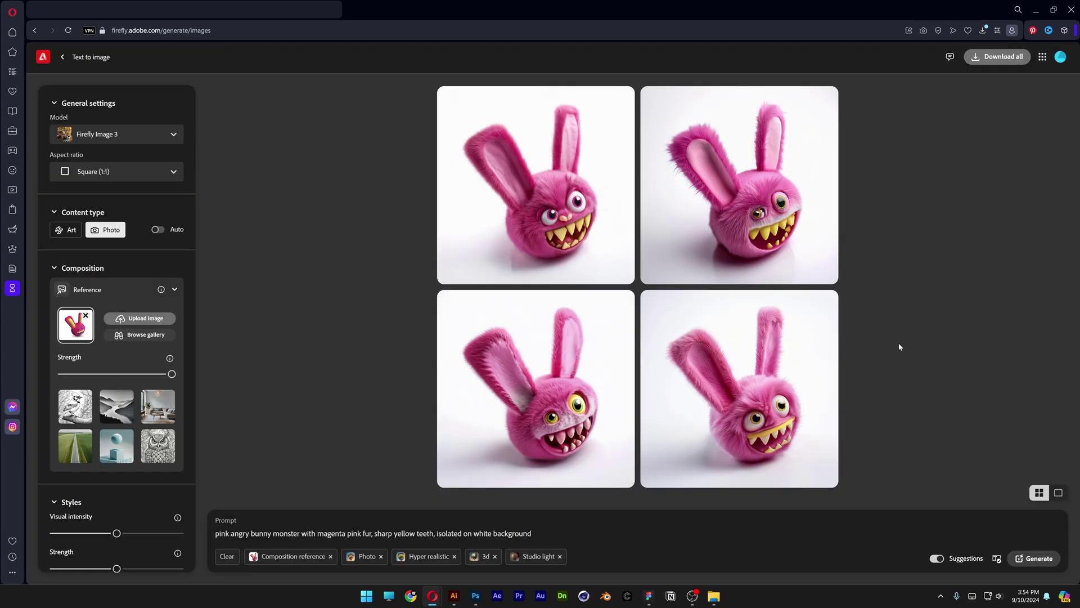
mouse_move(738, 400)
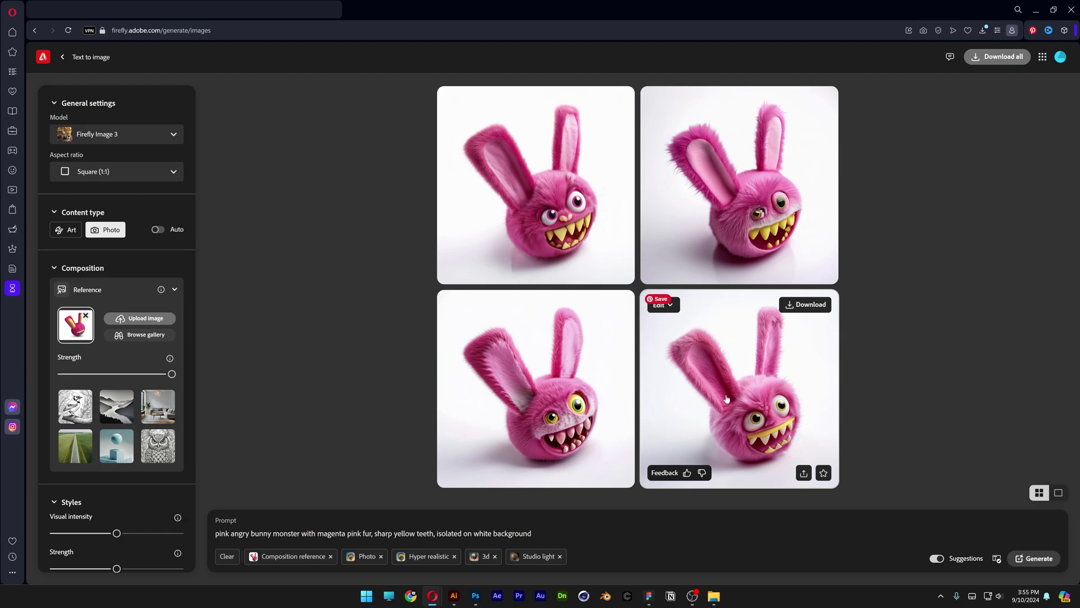
click(727, 399)
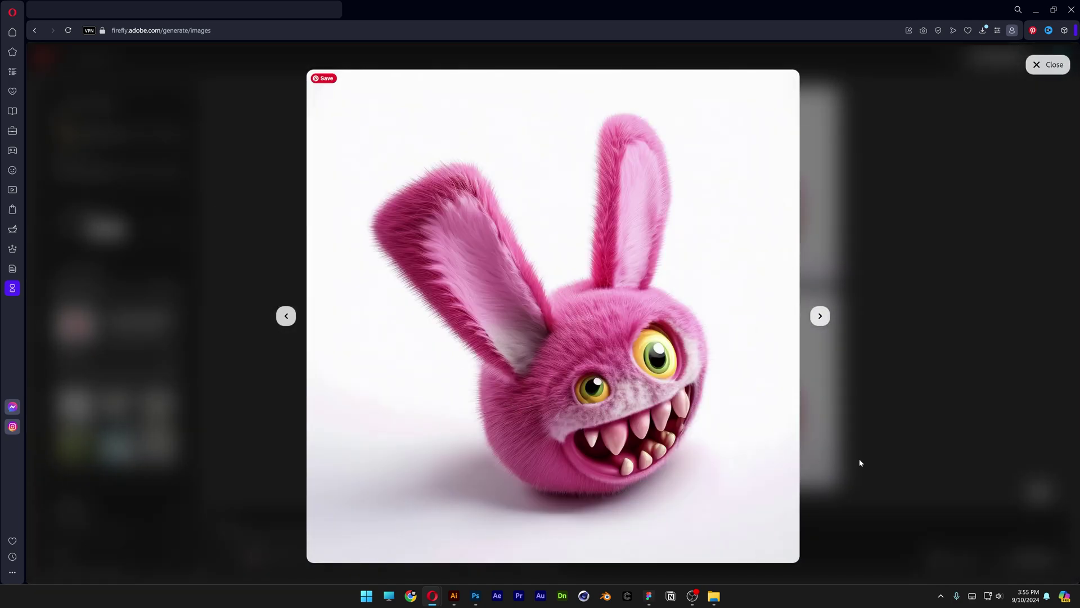
click(884, 457)
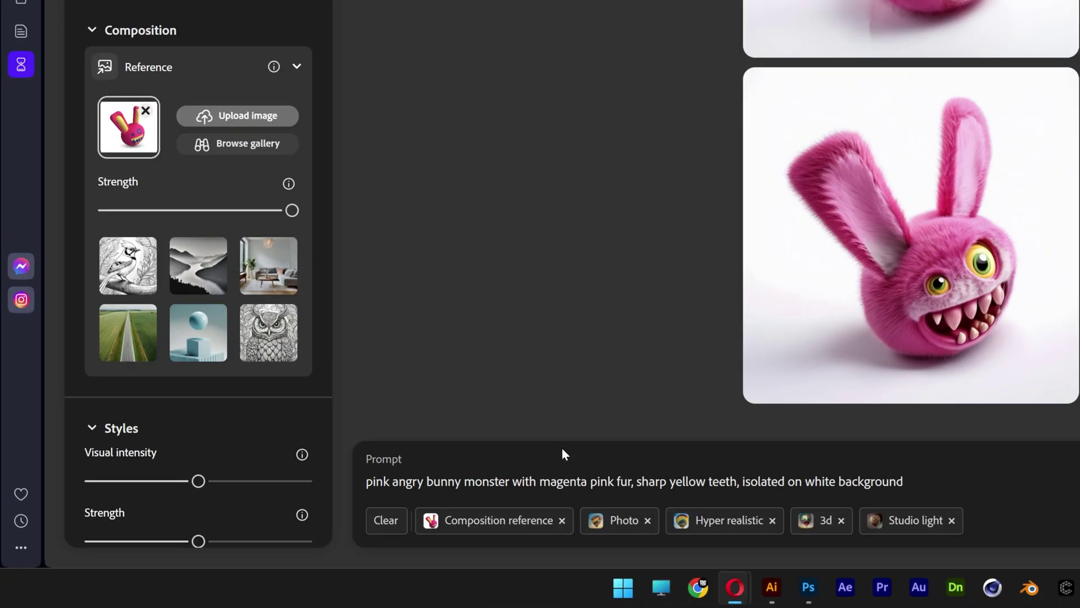
Step: Add 'yellow neon eyes,' to the prompt and regenerate
text(yellow eye )
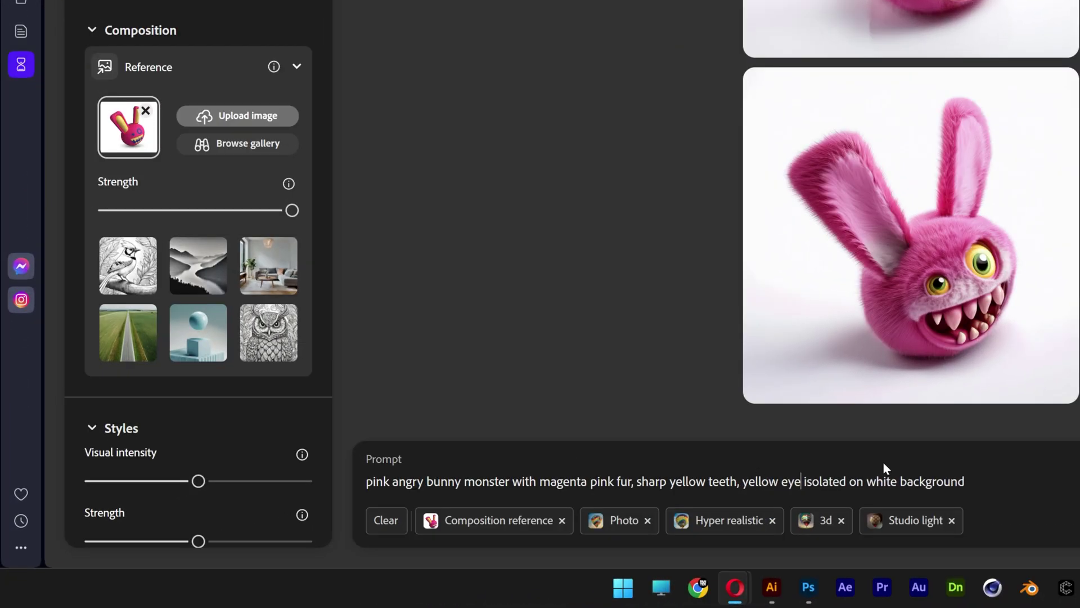
text(s,)
key(Left)
key(Left)
key(Left)
key(Left)
key(Left)
key(Left)
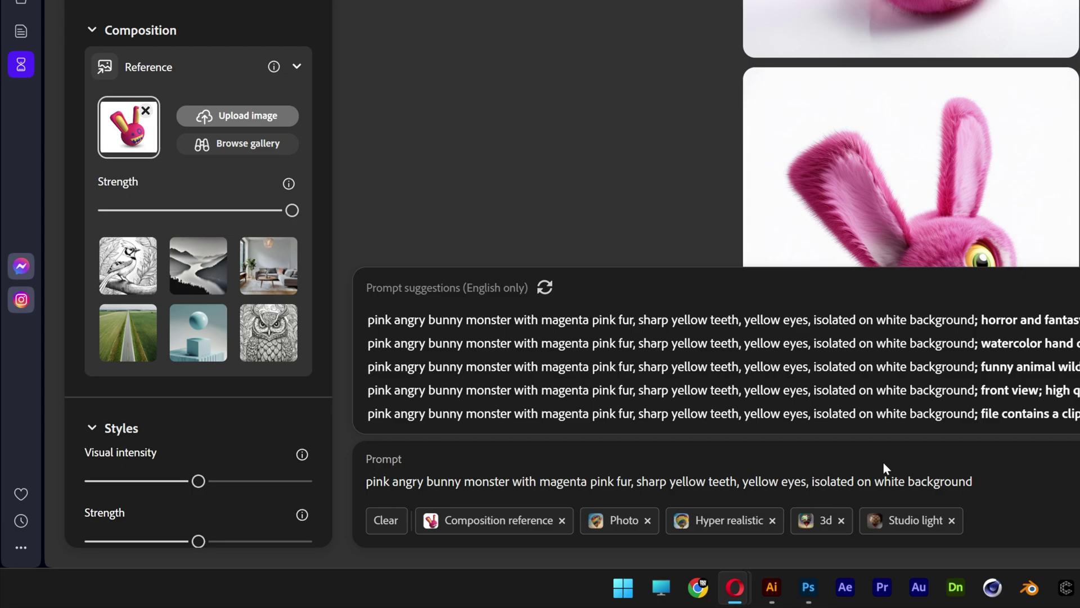
text(neon)
key(Return)
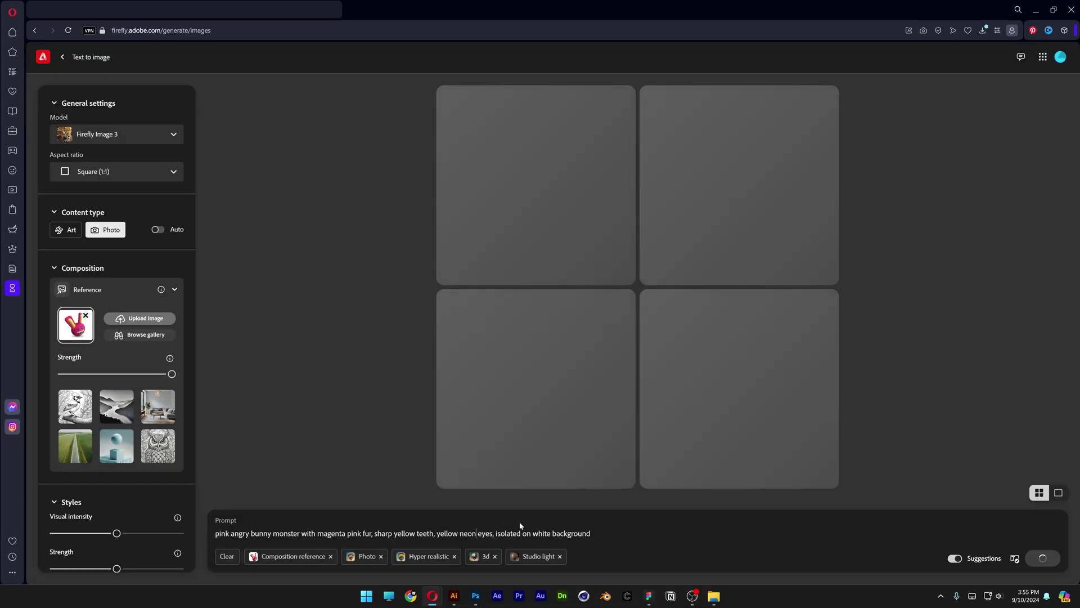
Step: Download the bottom-left yellow-eyed bunny as a JPG and browse the next result
click(543, 372)
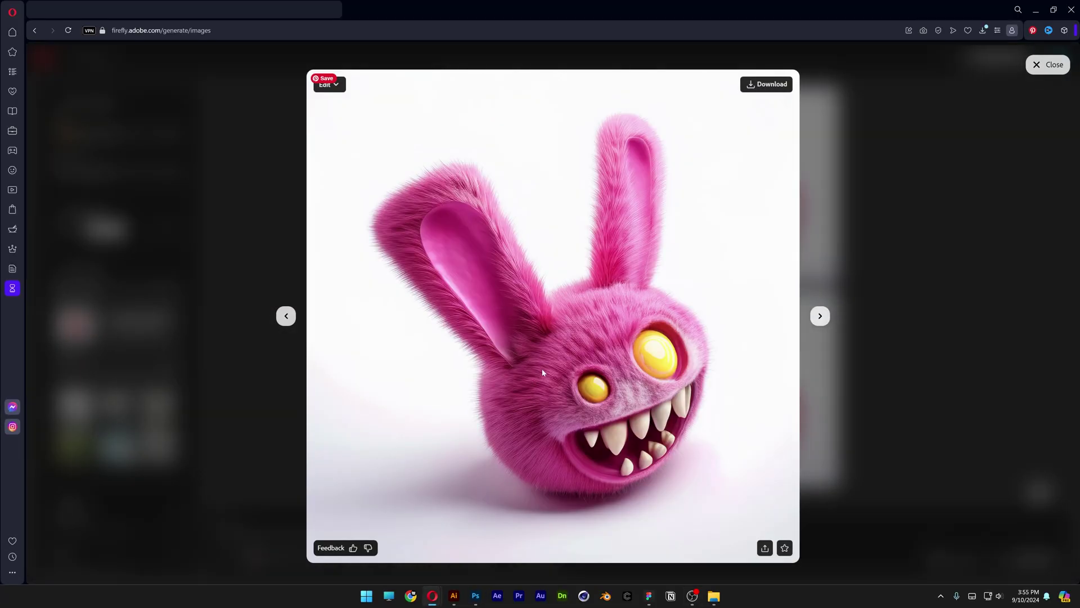
click(765, 83)
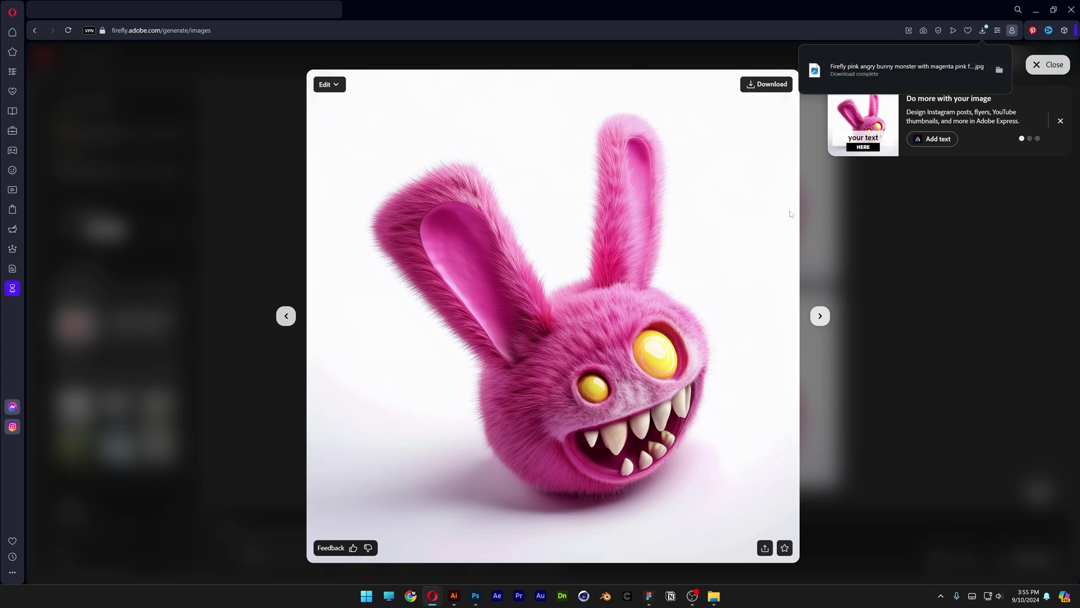
click(1060, 121)
key(Right)
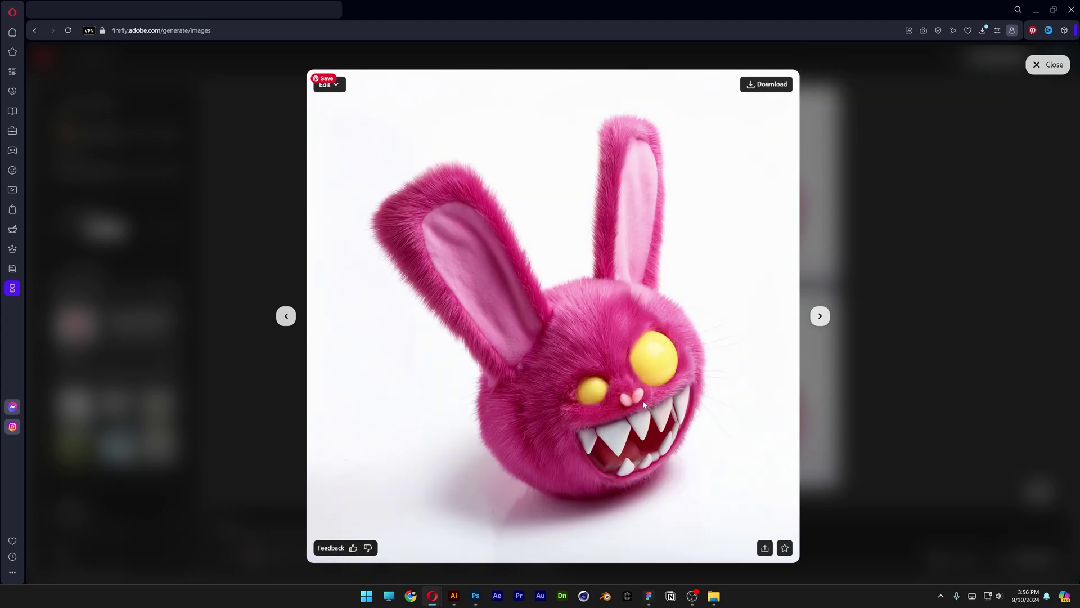
key(Escape)
Step: Insert 'glowing' and delete 'pink' before fur and 'sharp' before teeth
text(glowing neon eyes, isolated on white background)
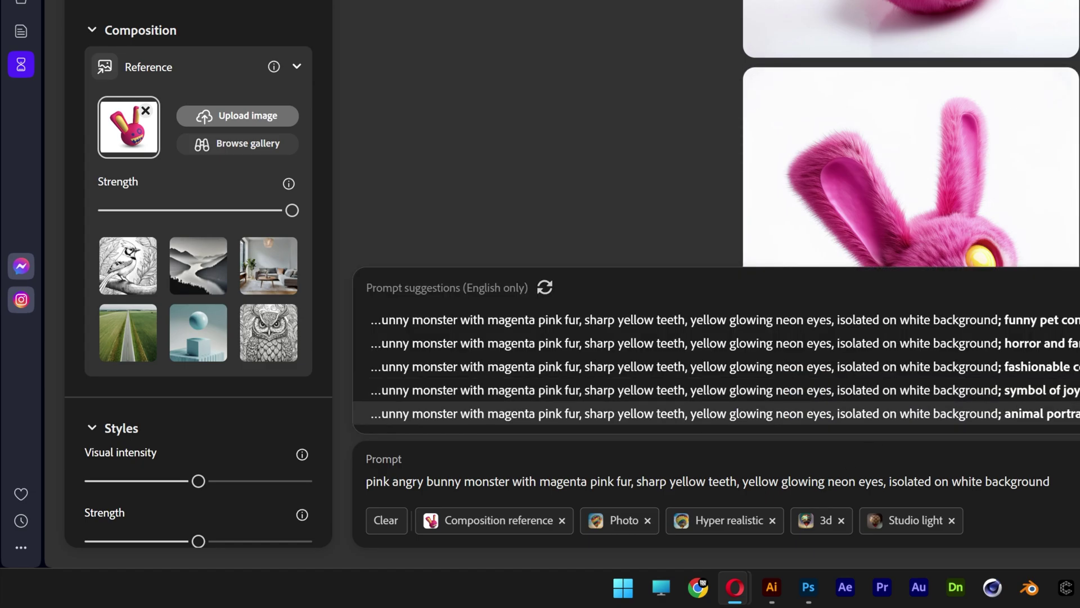
key(shift+Left)
key(shift+Left)
key(shift+Left)
key(shift+Left)
key(BackSpace)
key(BackSpace)
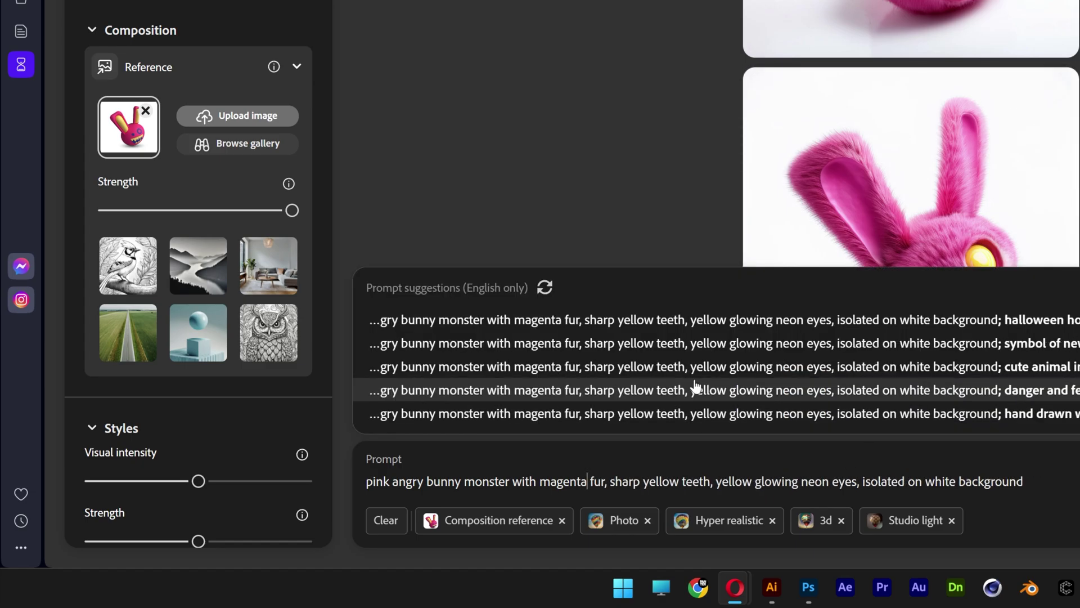
click(643, 482)
key(shift+Left)
key(shift+Left)
key(shift+Left)
key(shift+Left)
key(shift+Left)
key(shift+Left)
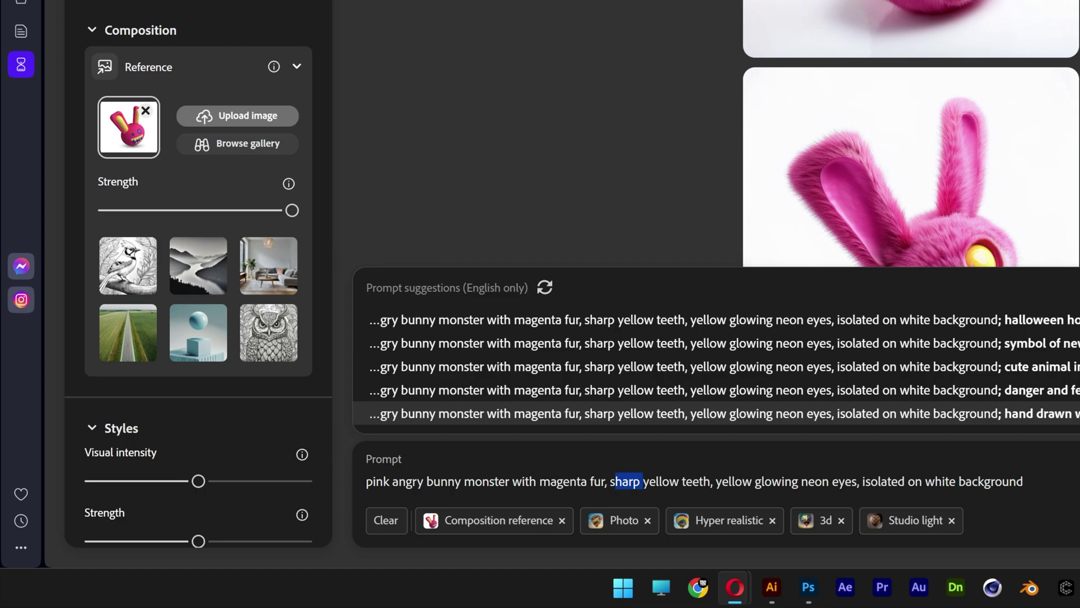
key(BackSpace)
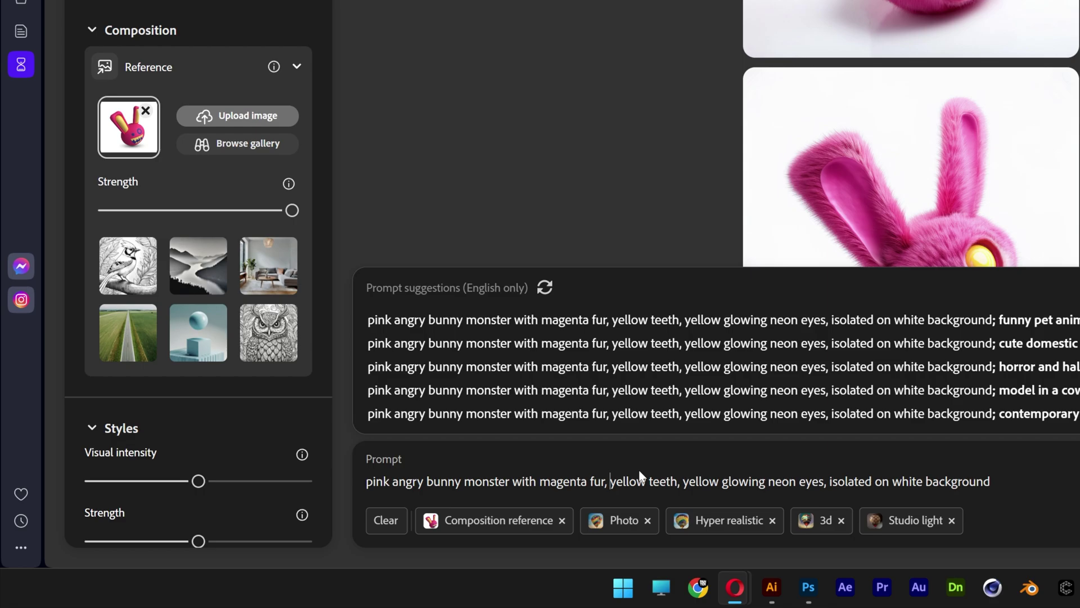
Step: Add 'dirty' before the teeth and 'yellow ears', then regenerate
text(dirty )
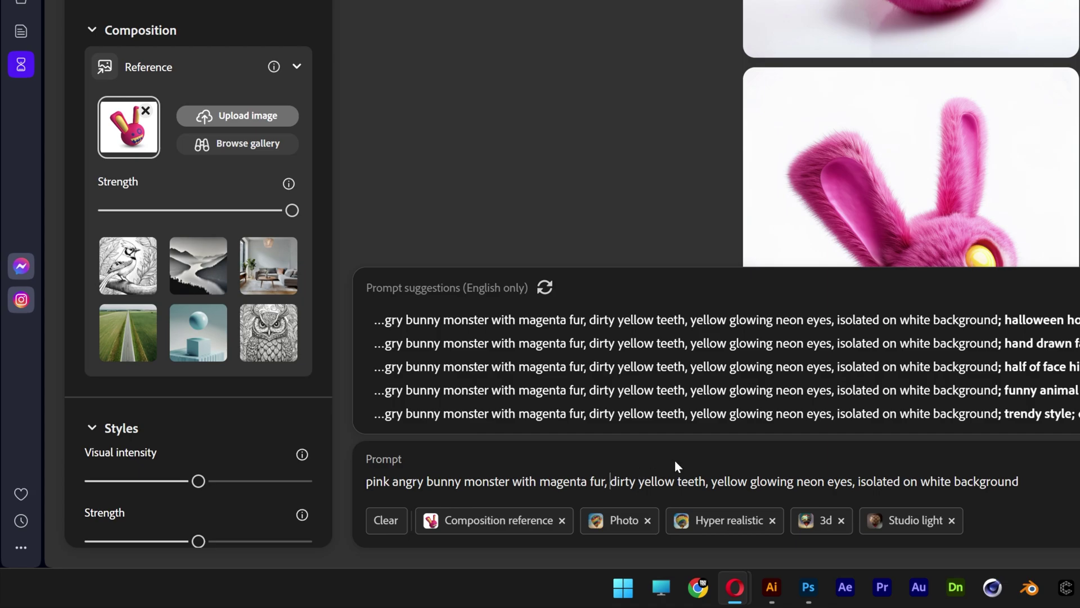
text(,yellow ea)
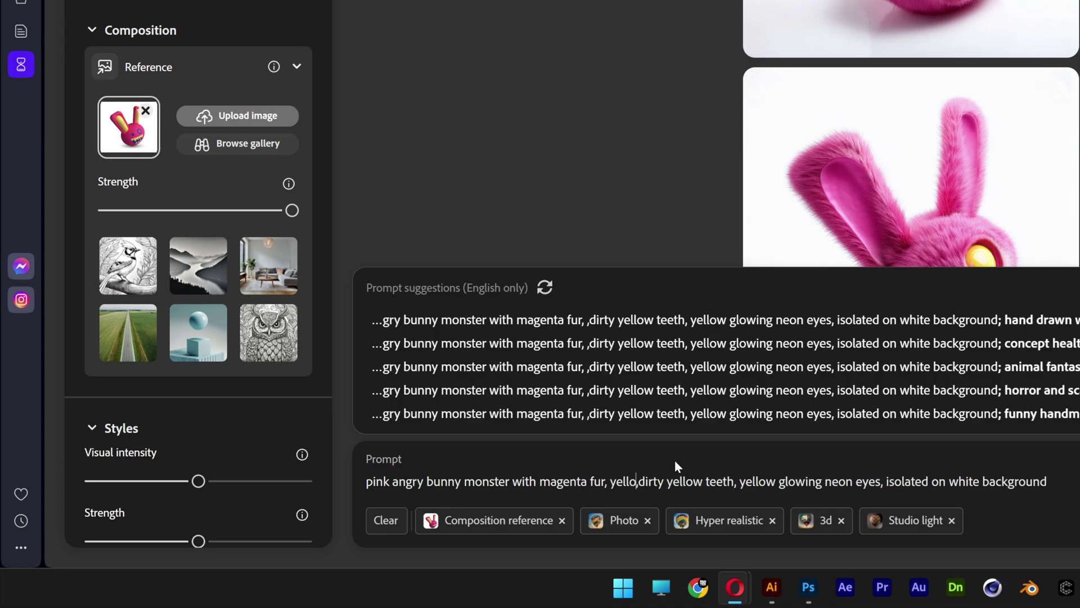
text(rs)
key(Right)
key(Return)
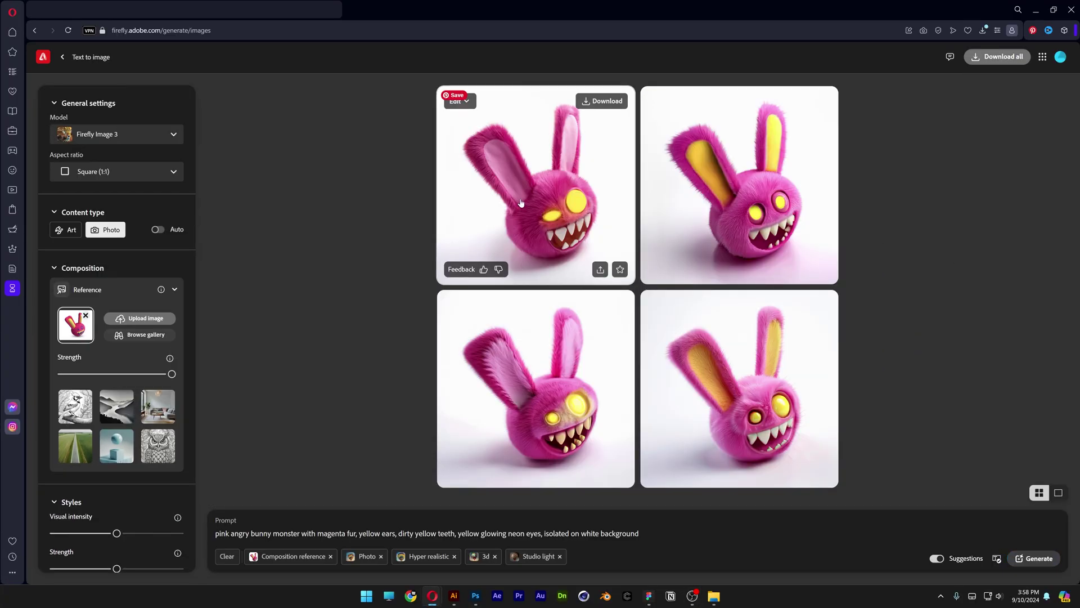
Step: Browse the yellow-eared bunny results full-size starting from the top-left
click(534, 186)
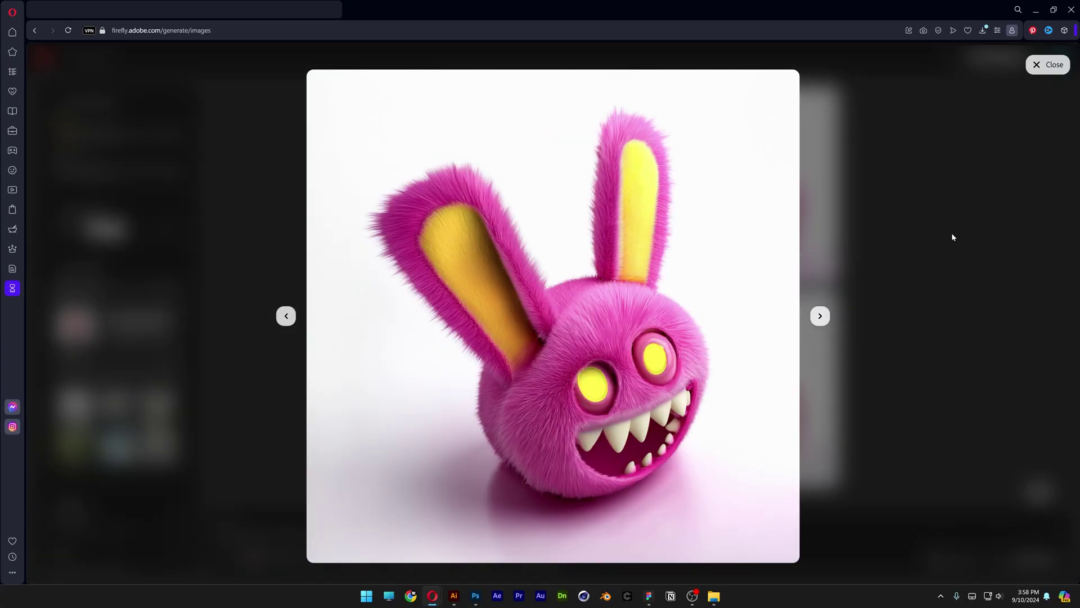
key(Right)
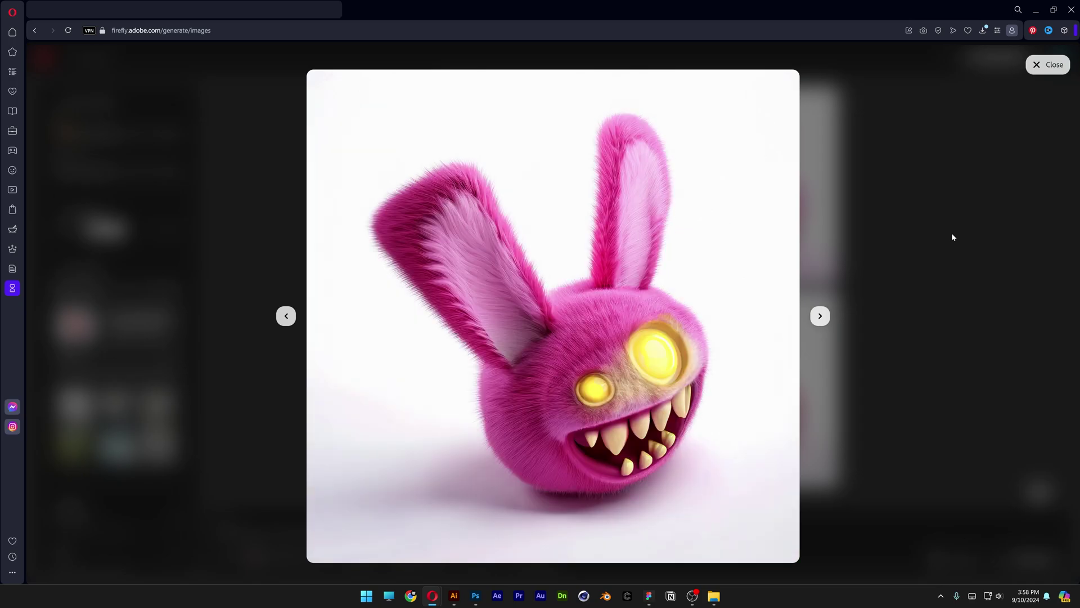
key(Right)
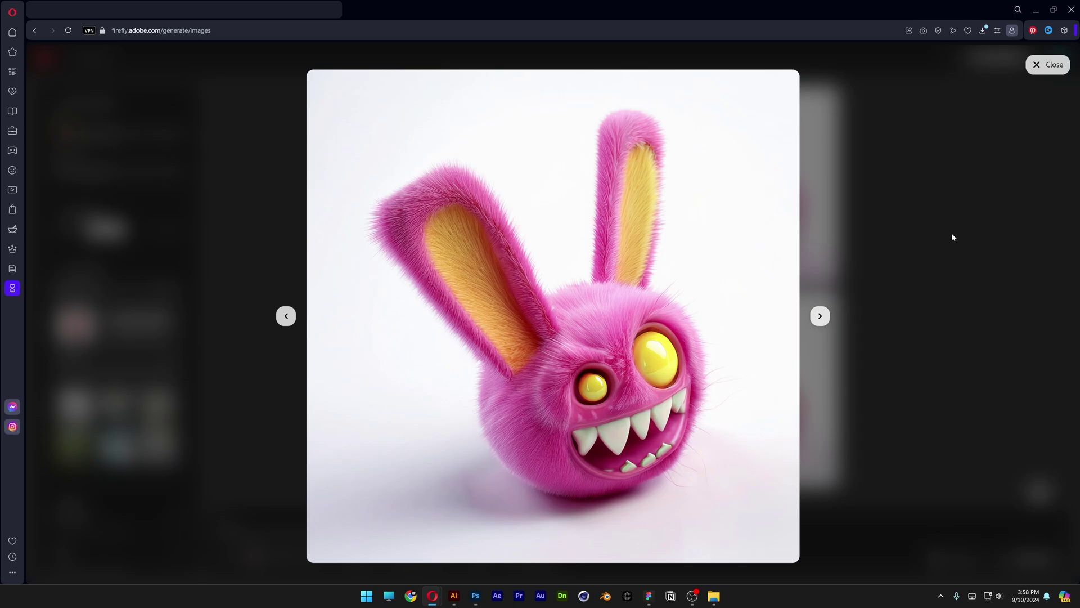
key(Escape)
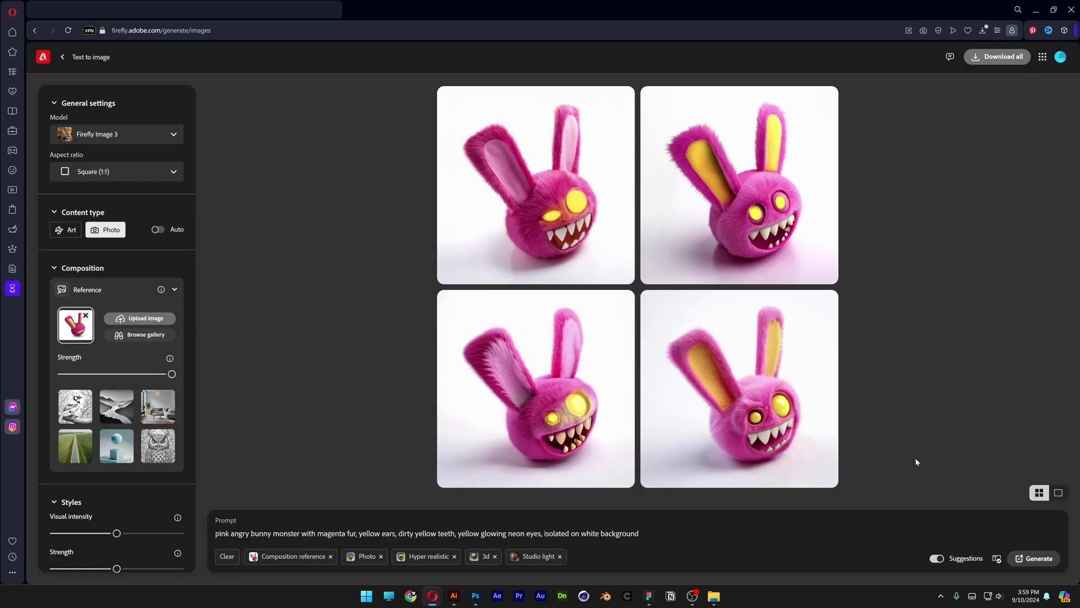
Step: Generate another set of bunnies and preview the top-right variants
click(1039, 559)
click(811, 203)
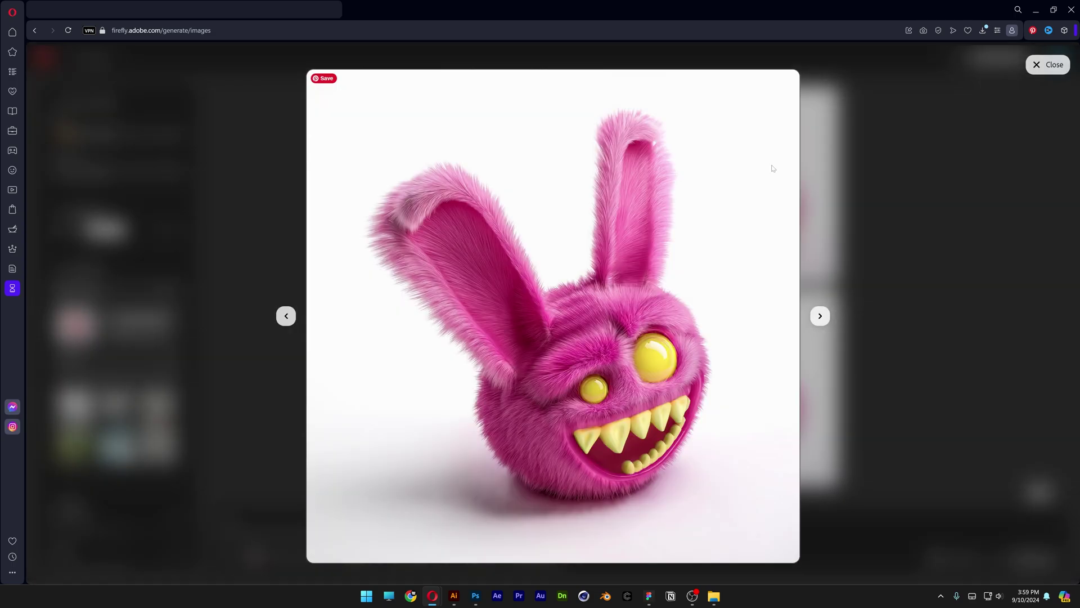
key(Right)
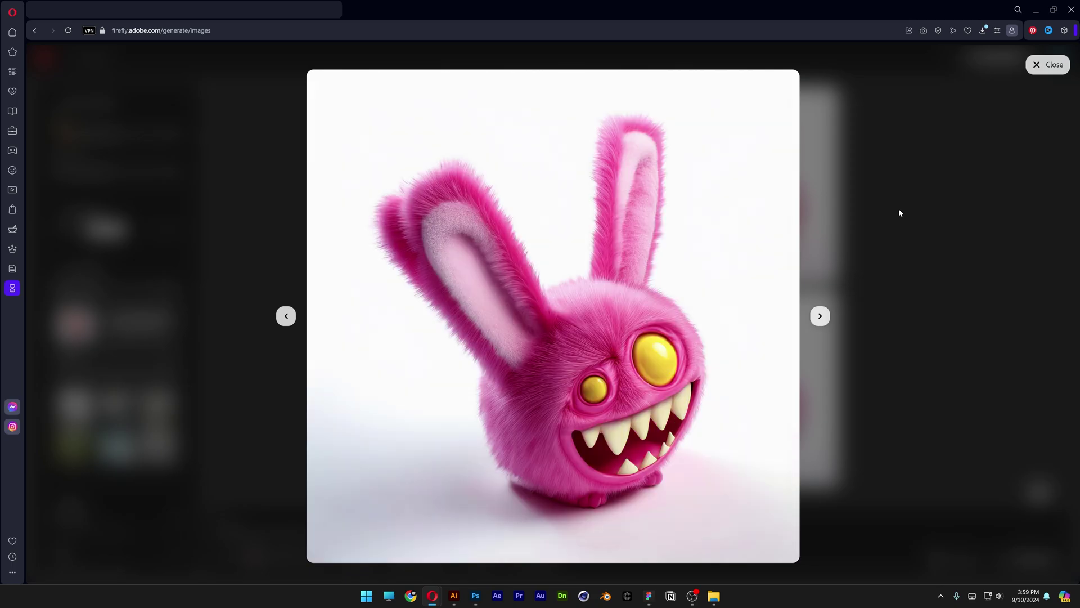
key(Escape)
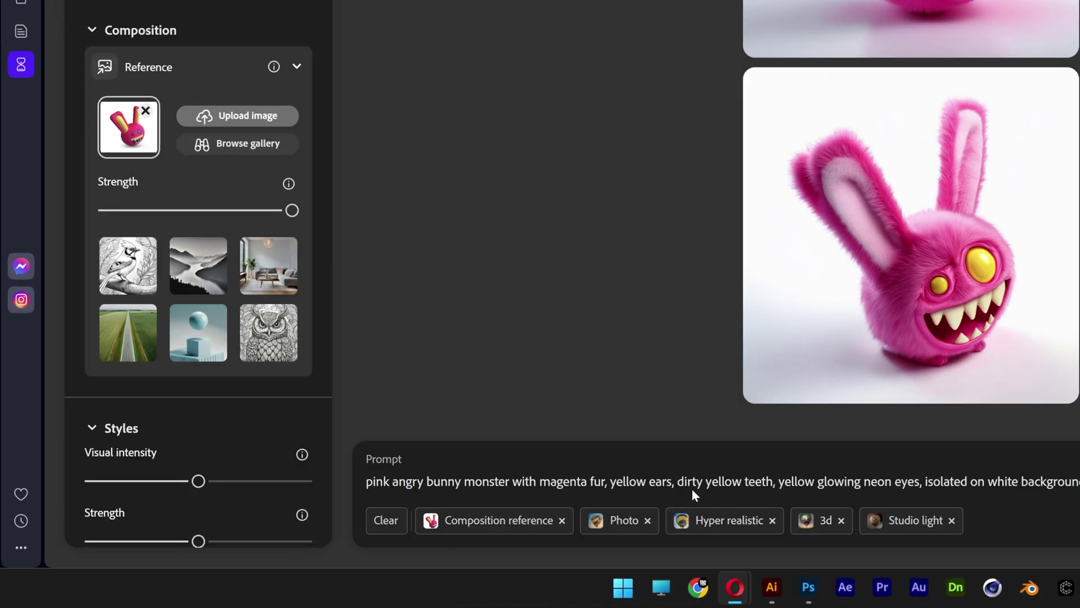
Step: Replace 'dirty yellow' with 'golden' before teeth and regenerate
double_click(691, 482)
text(gold)
key(ctrl+Right)
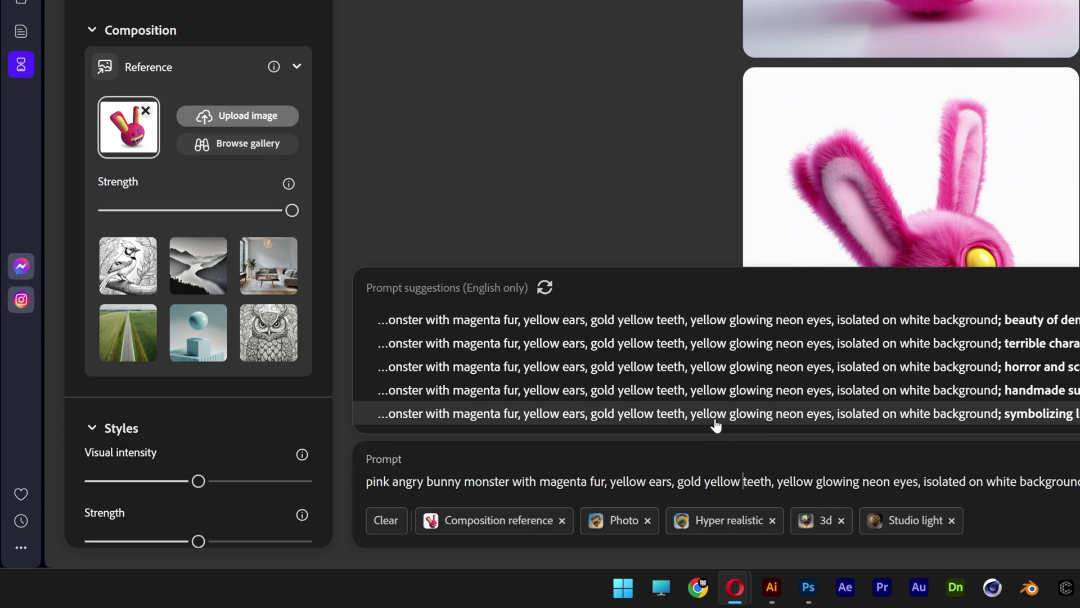
key(ctrl+BackSpace)
key(Return)
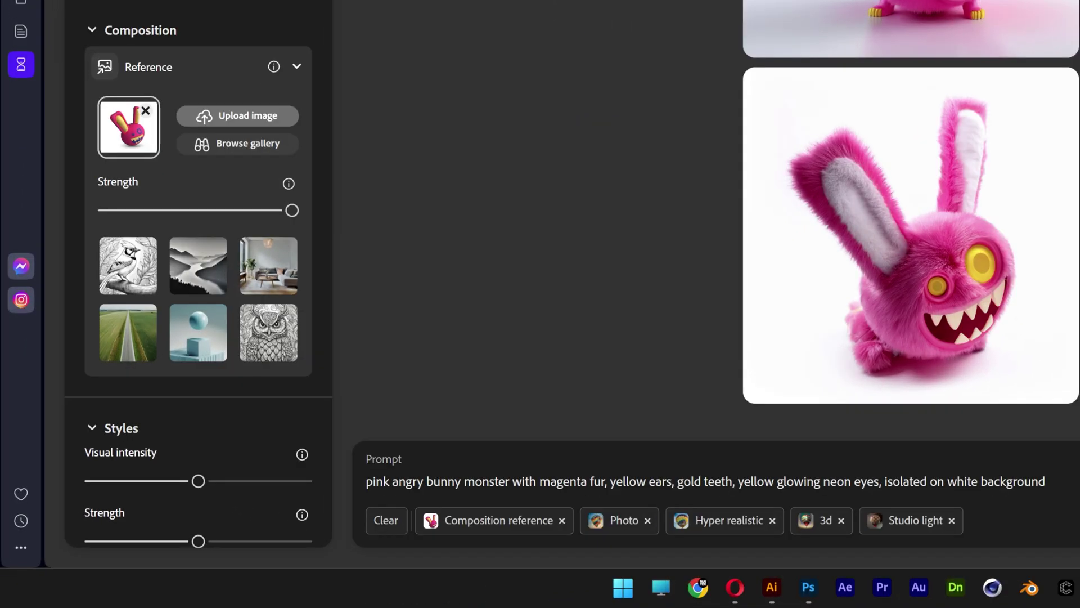
text(en)
key(Return)
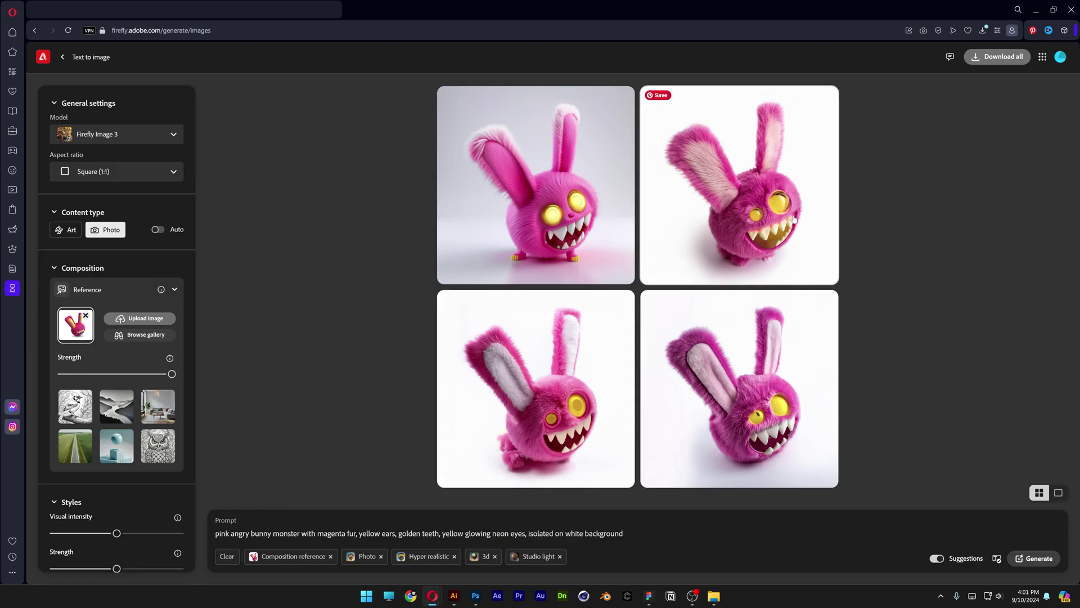
Step: Restore 'yellow' for 'golden yellow teeth' and preview the new bunny results enlarged
click(779, 212)
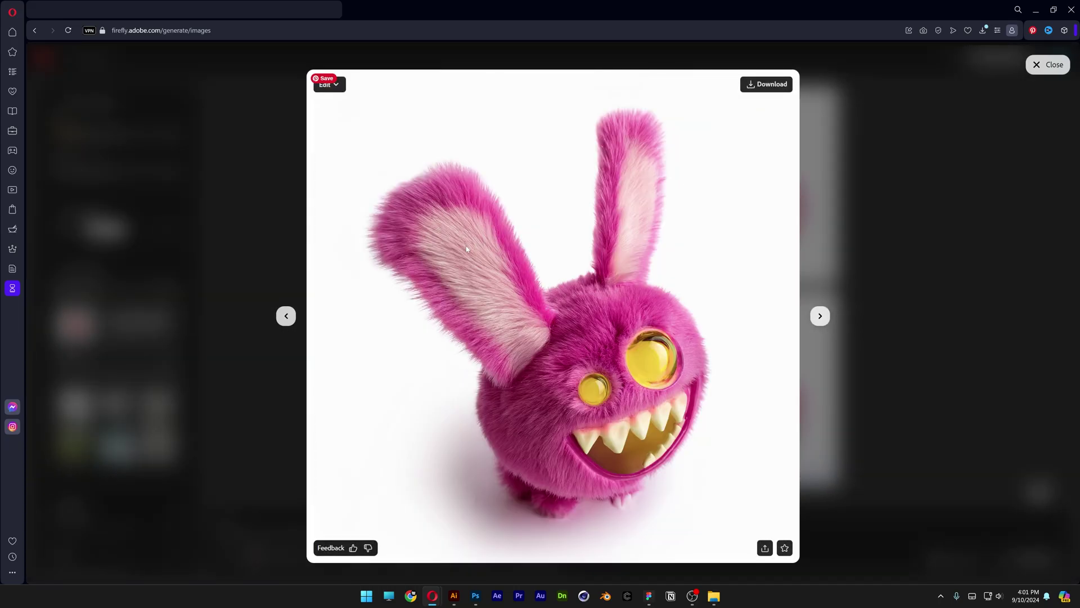
click(895, 327)
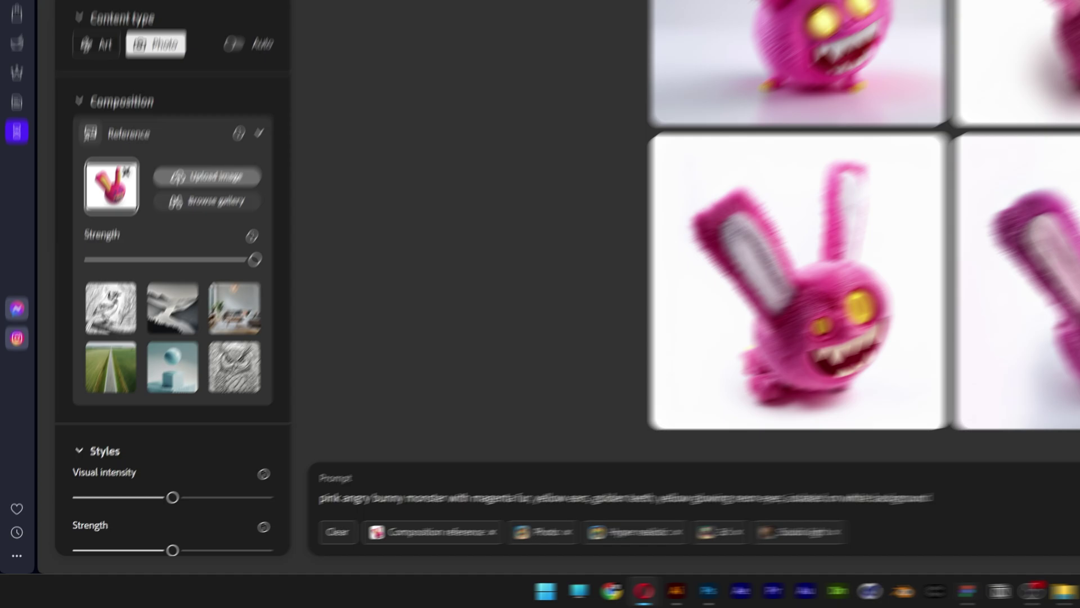
text(yellow)
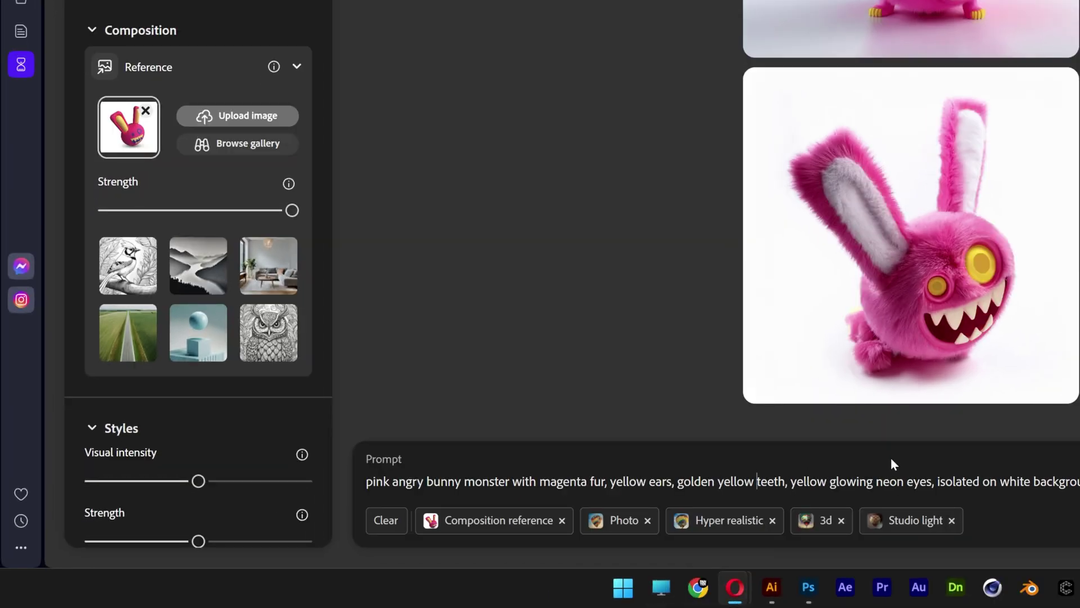
click(911, 235)
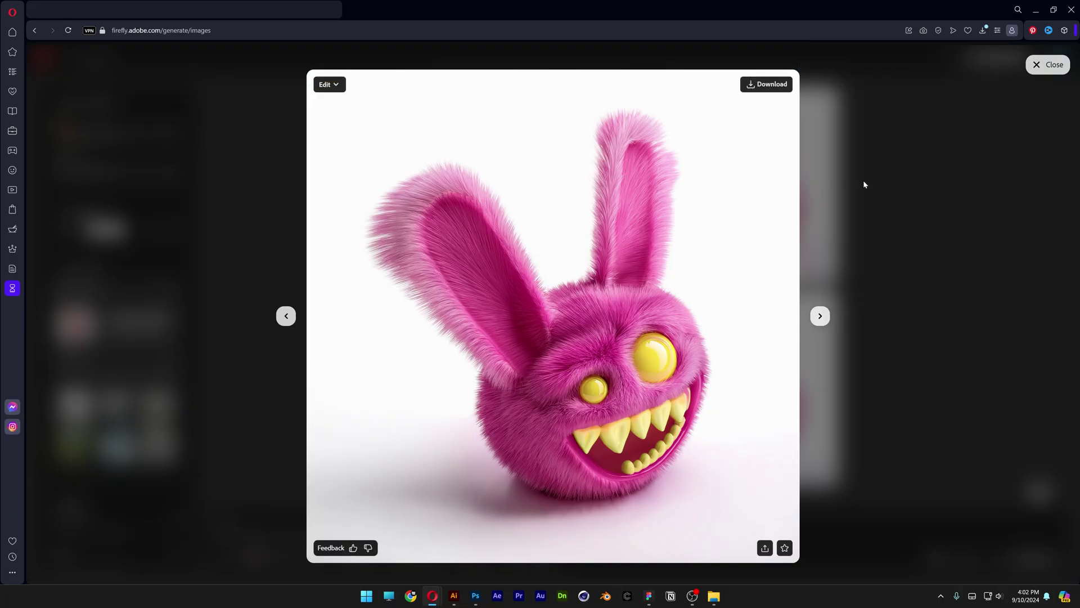
key(Right)
key(Right)
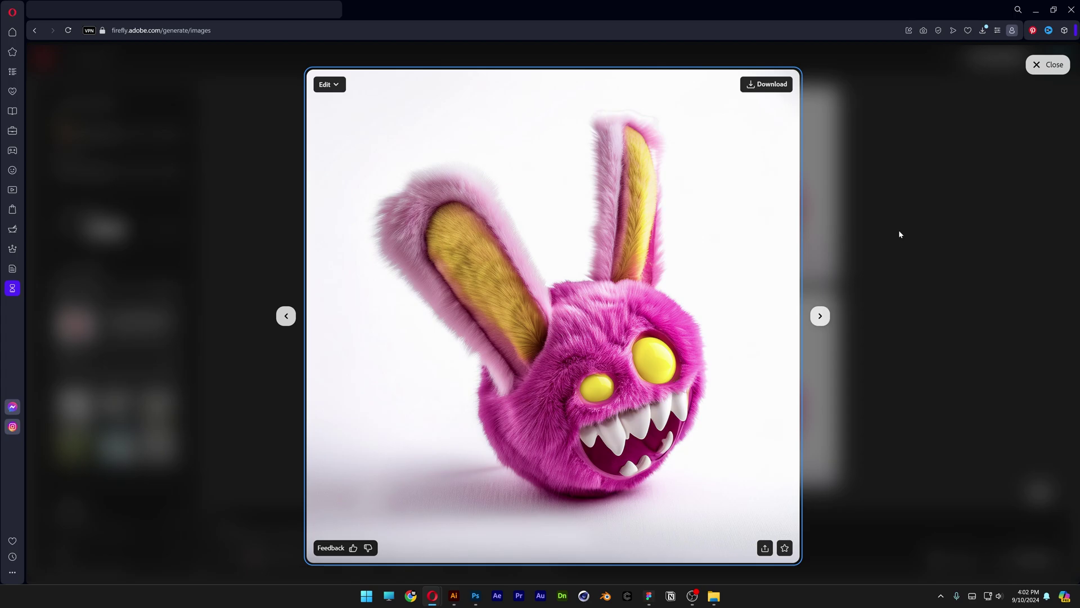
key(Escape)
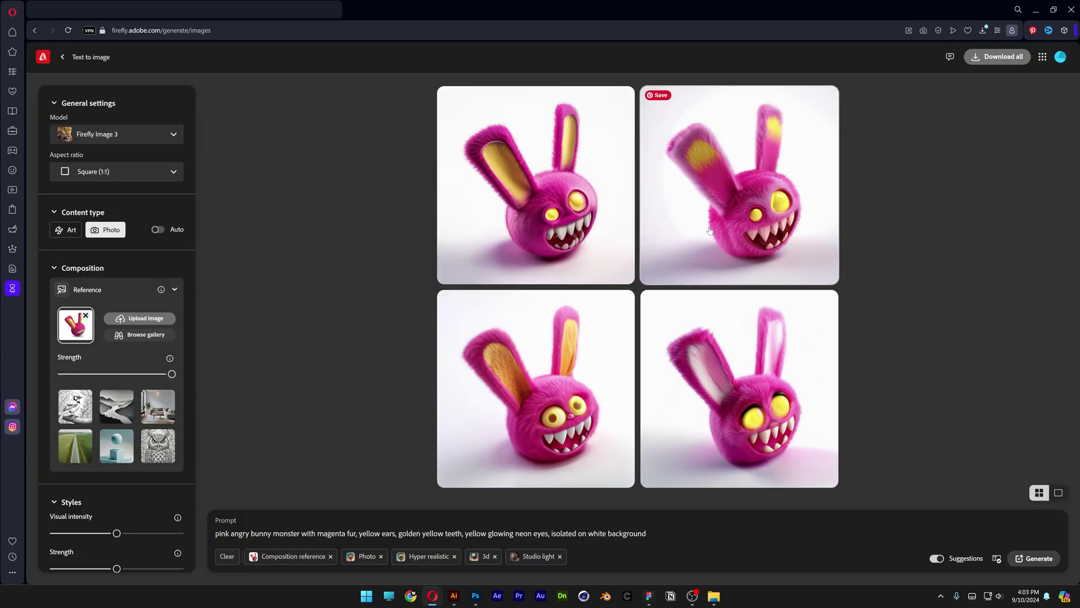
Step: Open the top-left yellow-eared bunny full-size and show its Edit options
click(571, 204)
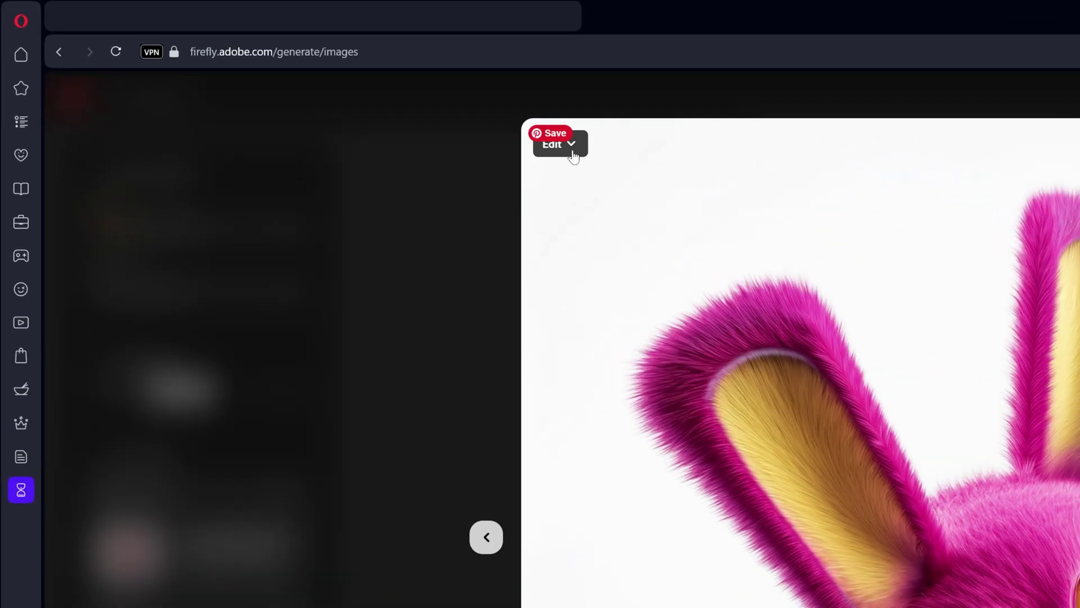
click(336, 86)
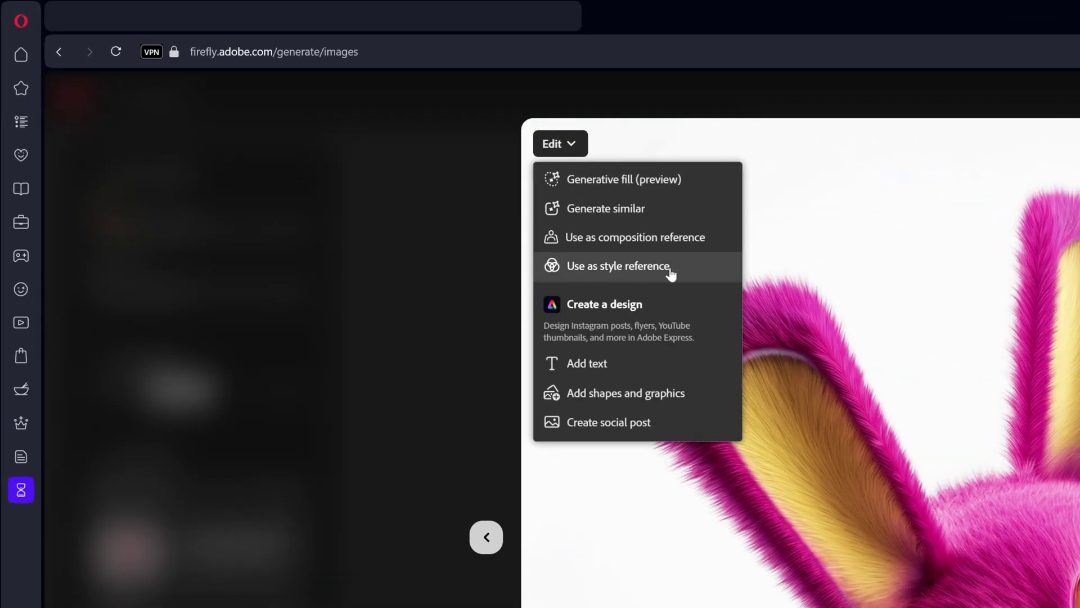
Step: Use the yellow-eared bunny as style reference, with style strength 0 and lower visual intensity, then regenerate
click(618, 265)
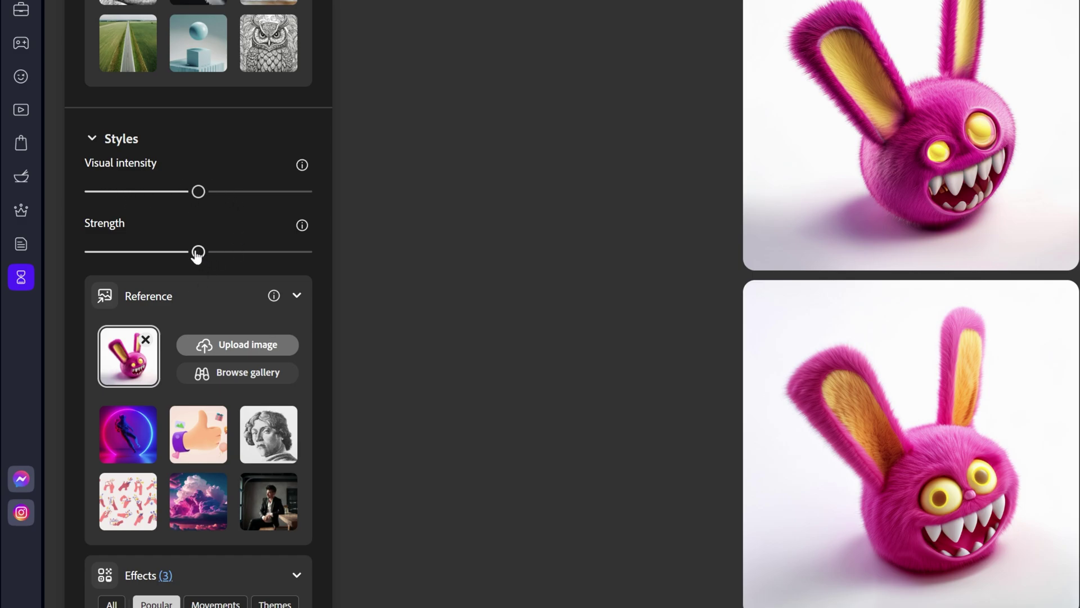
drag(197, 253, 96, 255)
drag(188, 193, 169, 193)
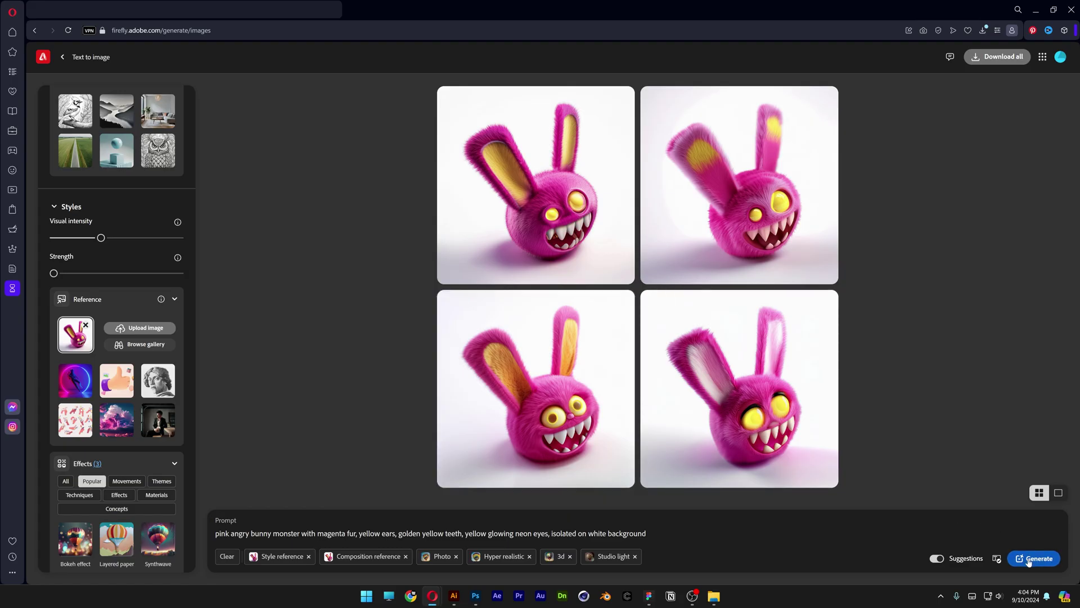
click(1028, 560)
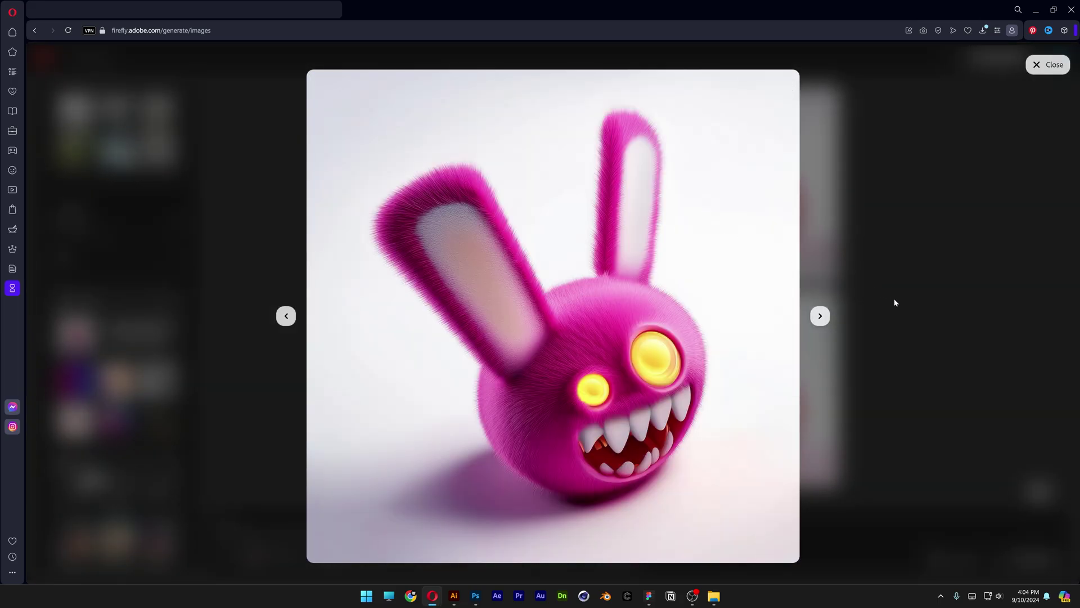
Step: Review the new magenta bunny results enlarged, then return to the grid
click(893, 298)
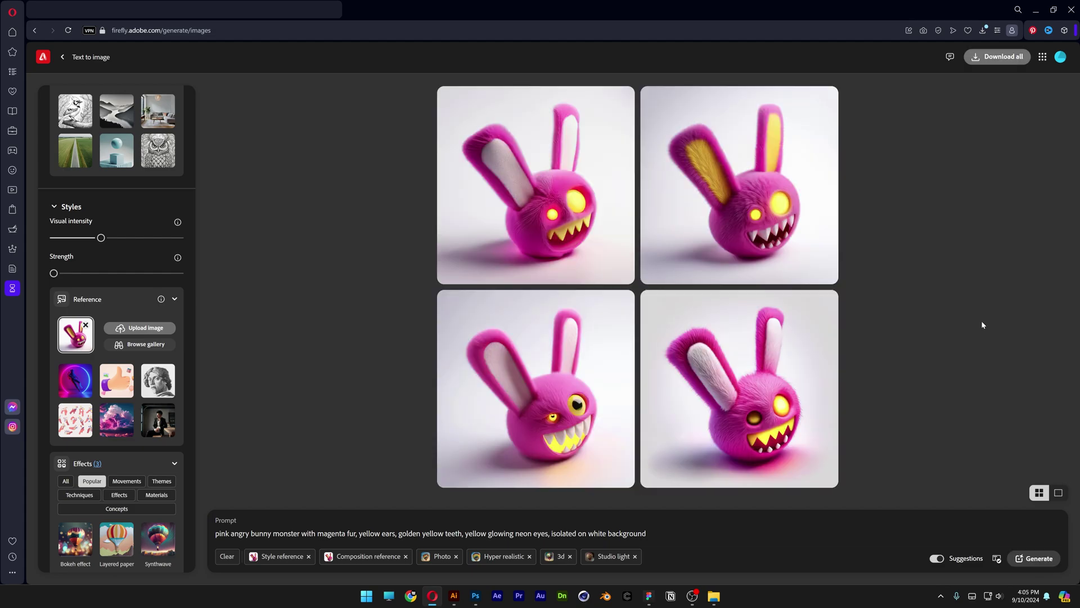
click(746, 368)
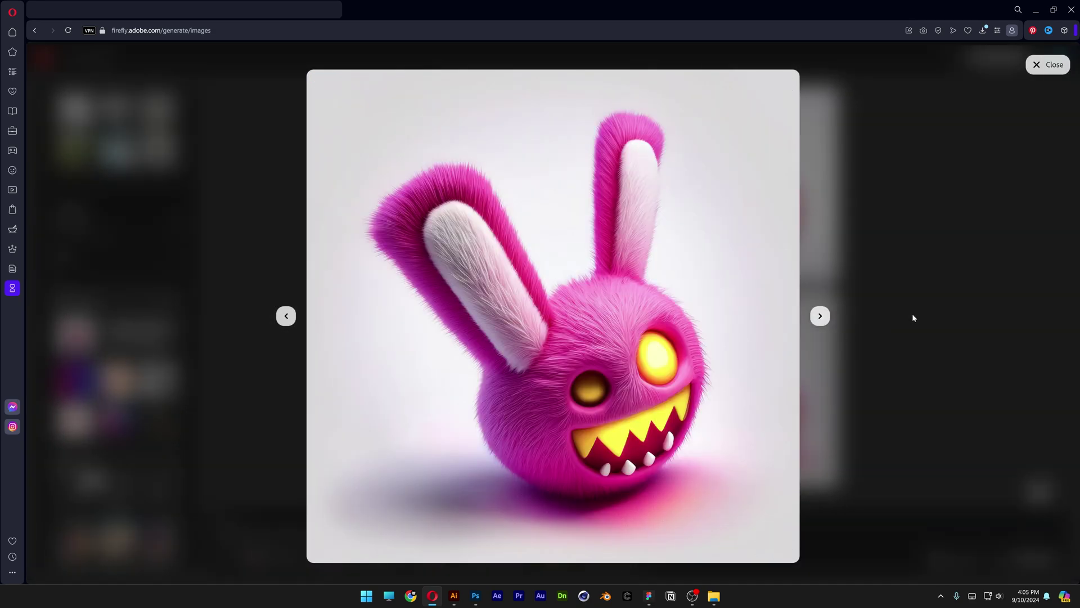
click(925, 305)
click(539, 194)
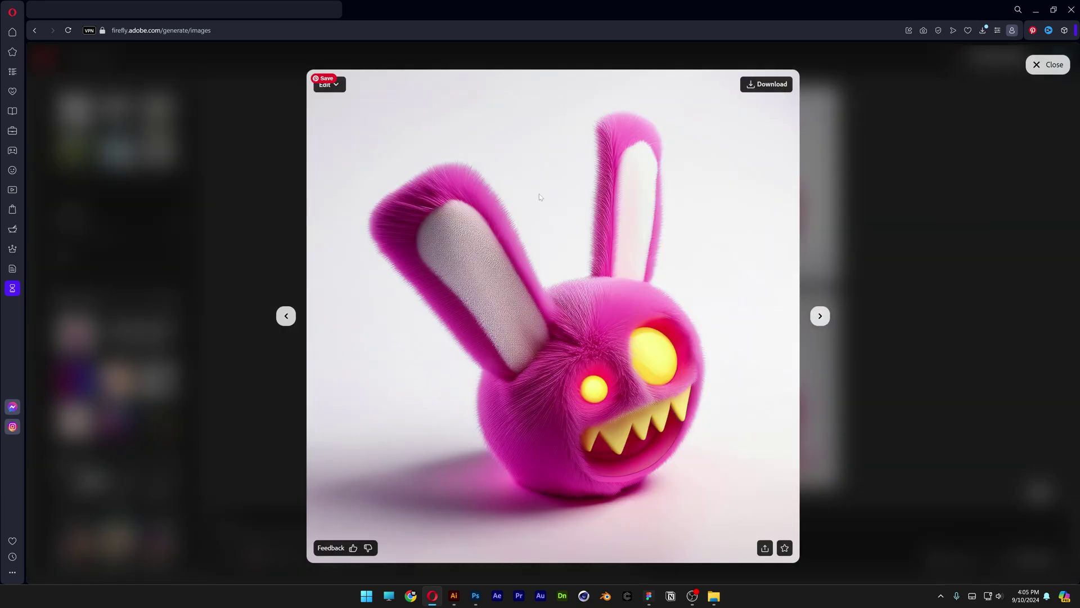
key(Escape)
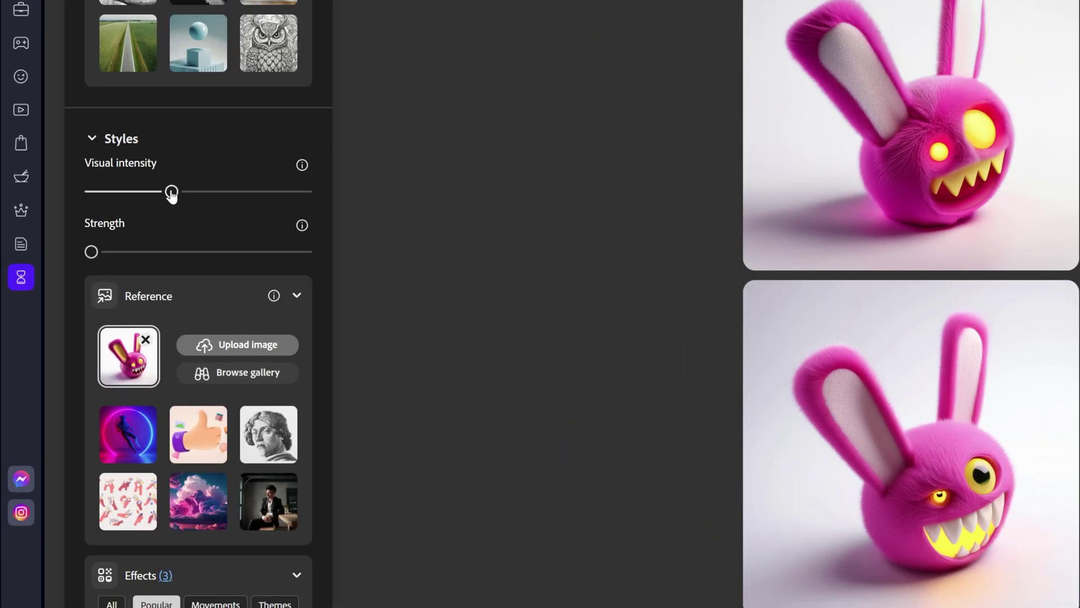
Step: Max out visual intensity, generate and review the results, then generate another batch
drag(171, 194, 308, 196)
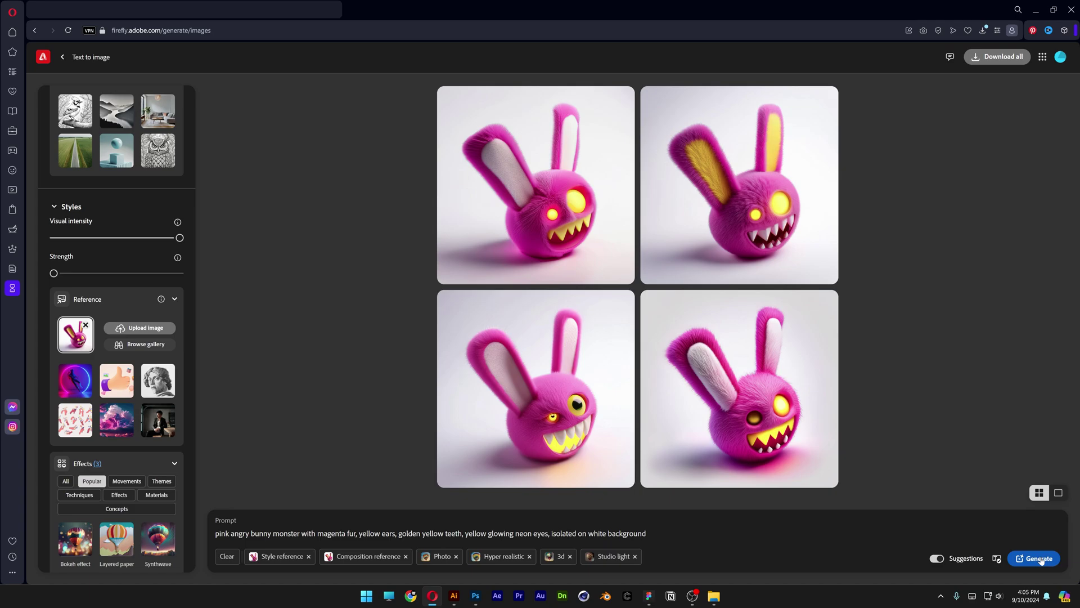
click(1042, 558)
click(827, 253)
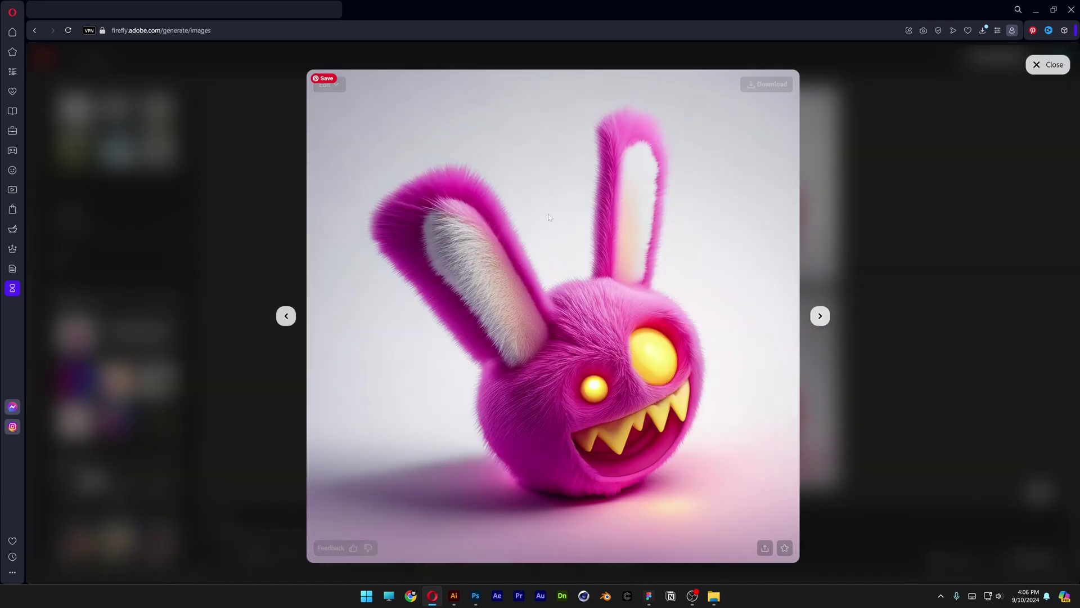
key(Right)
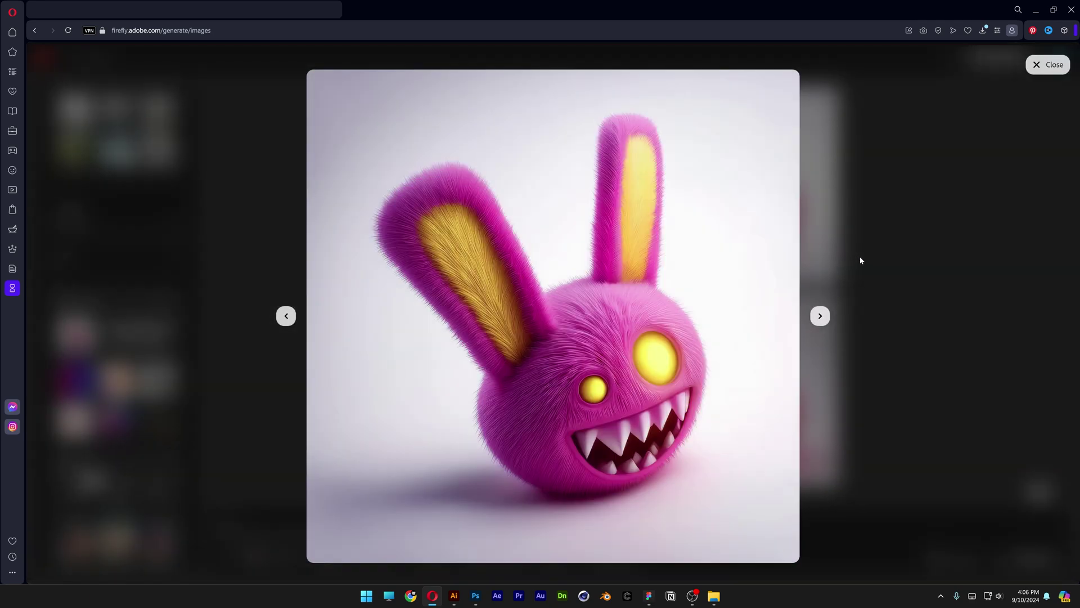
key(Right)
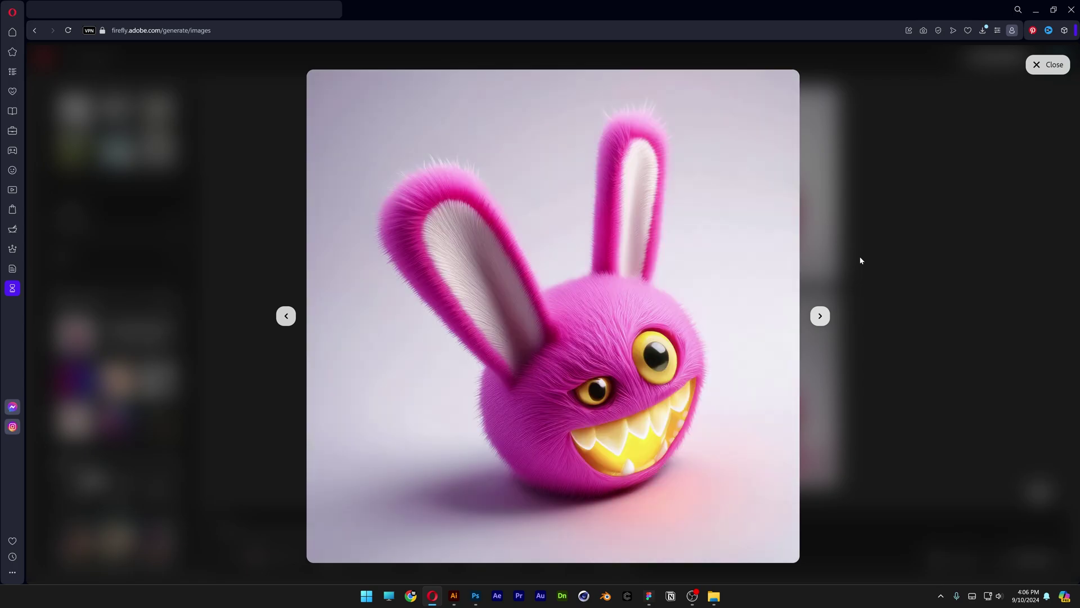
key(Escape)
click(1038, 559)
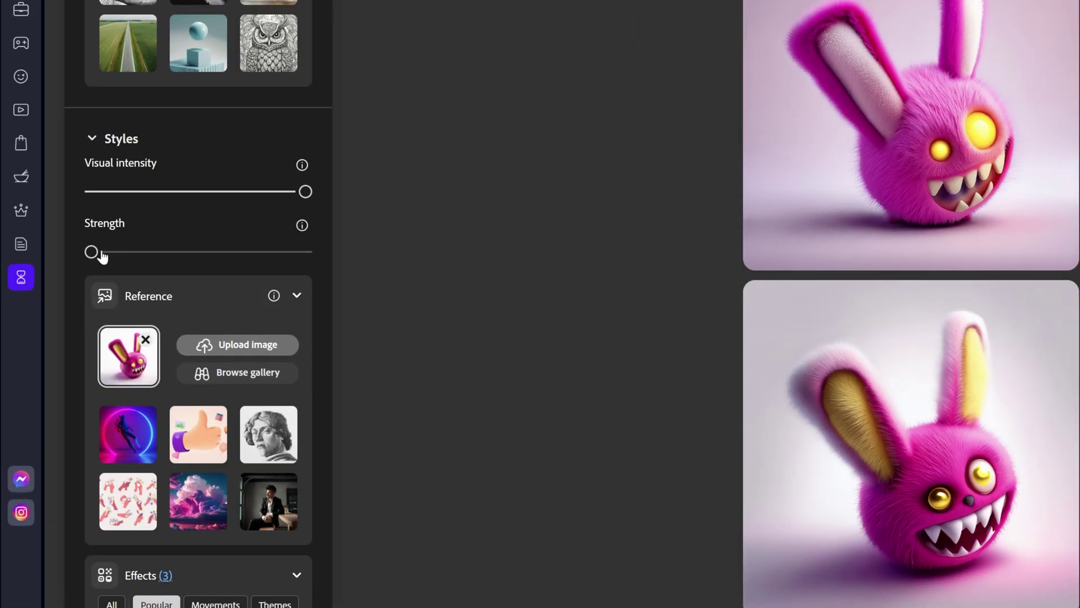
Step: Set style strength to about halfway and generate a new batch of bunnies
drag(75, 263, 154, 263)
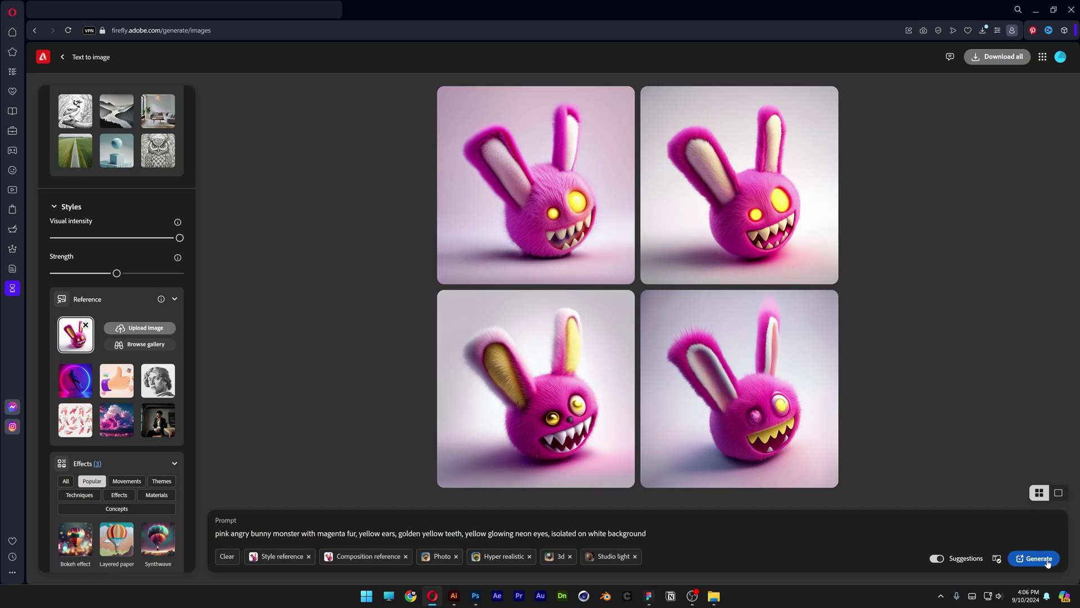
click(1034, 558)
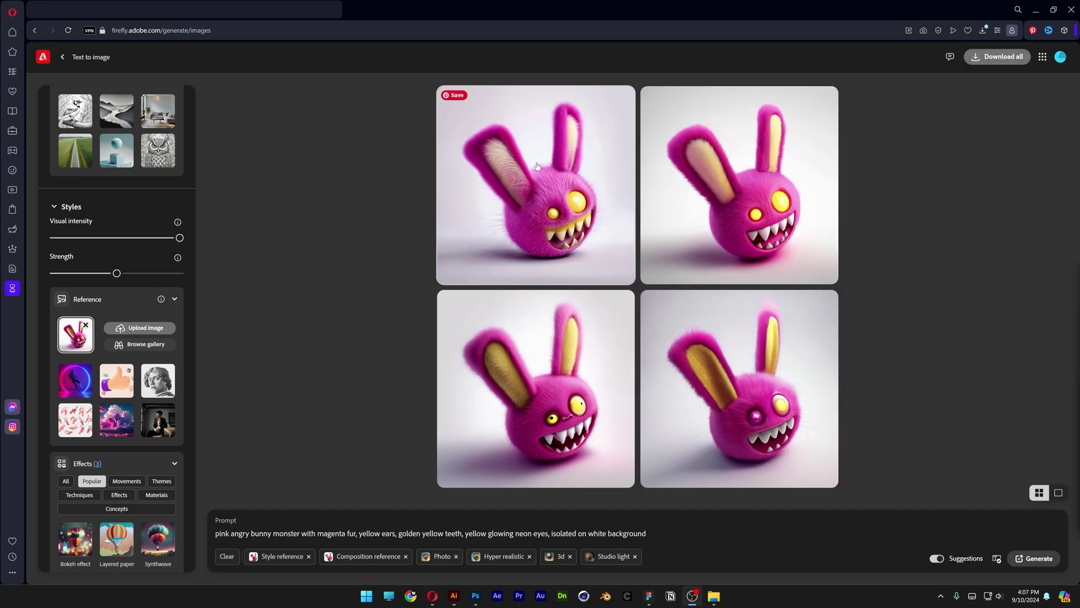
click(534, 186)
Step: Browse the enlarged results and download the bunny with pale yellow ears
click(814, 315)
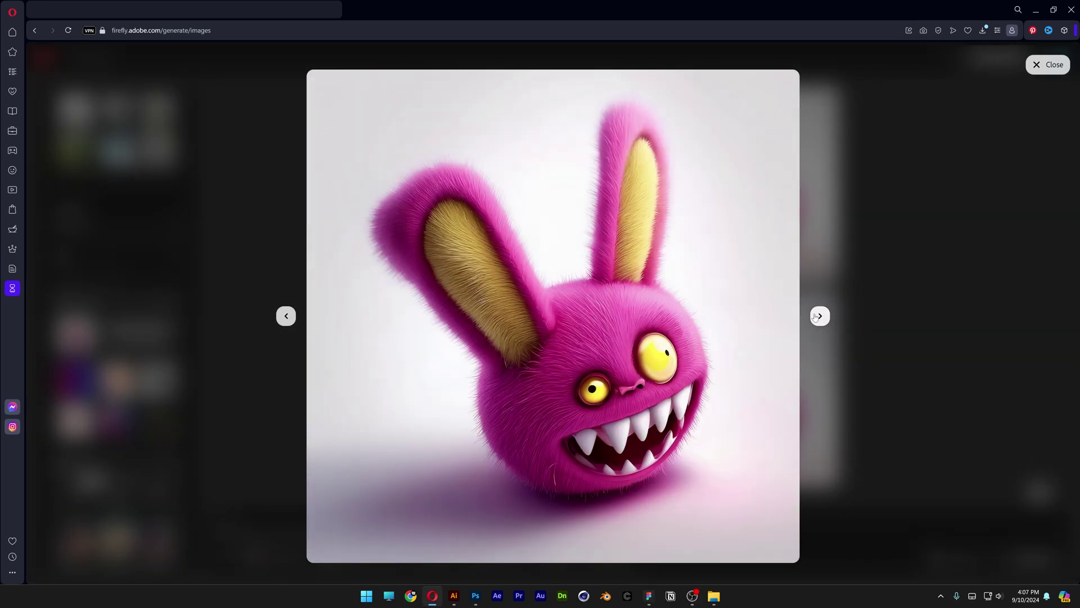
click(820, 316)
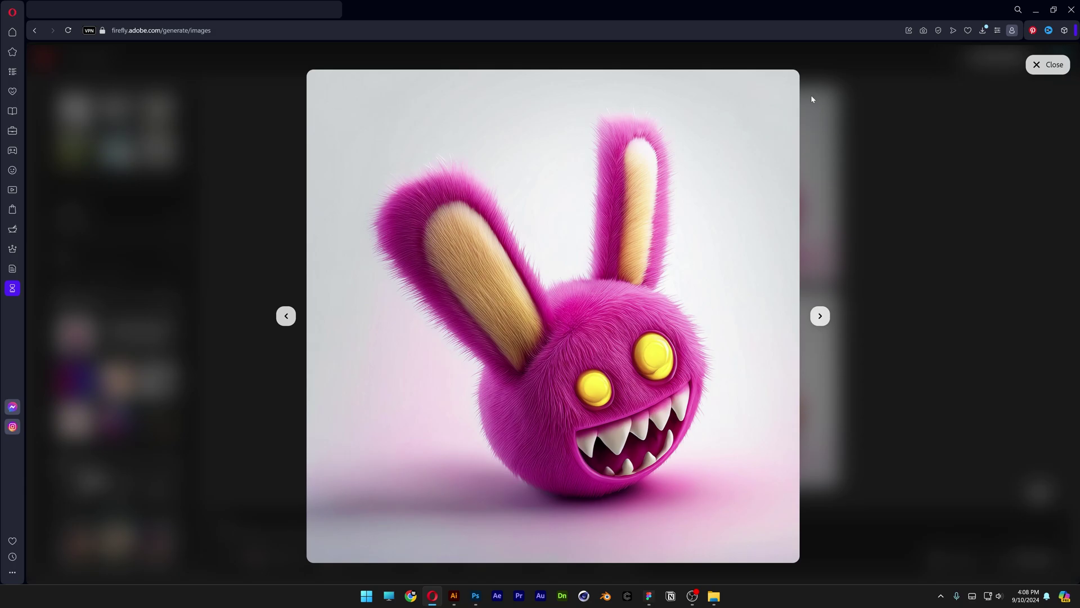
click(765, 85)
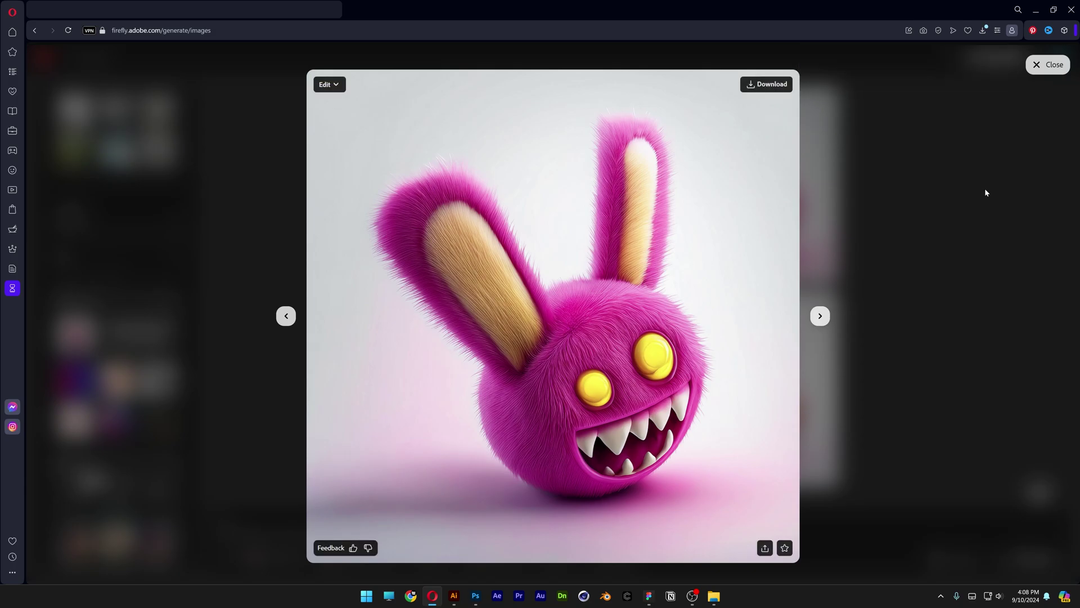
key(Right)
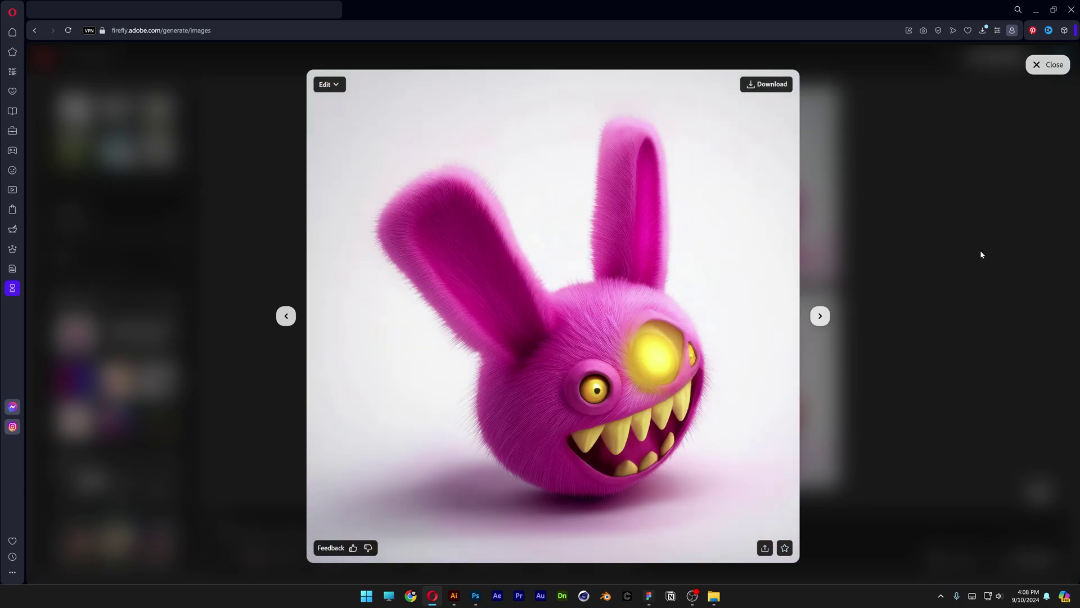
key(Right)
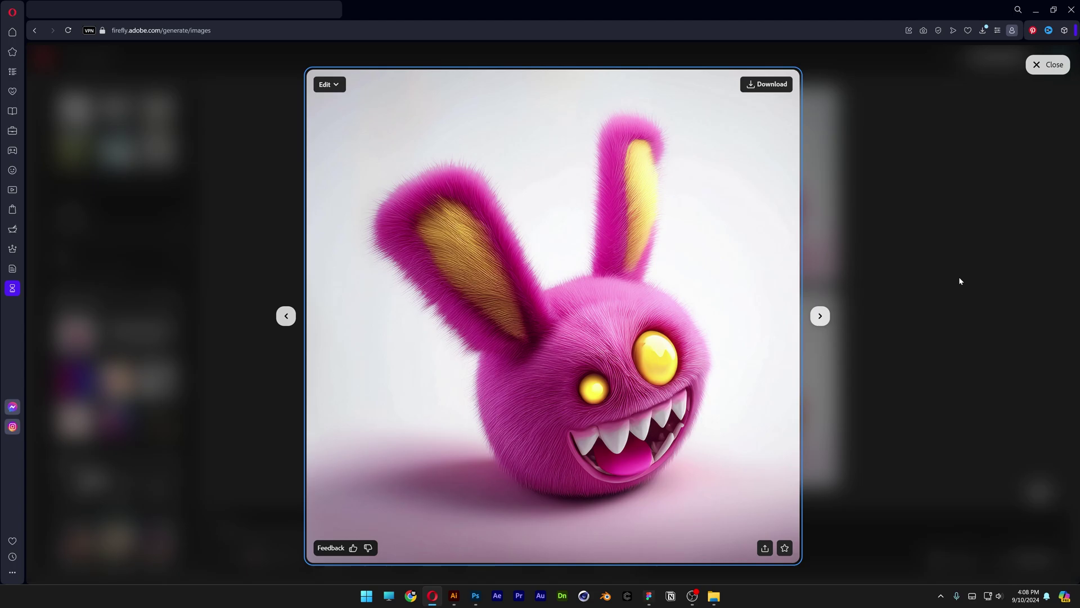